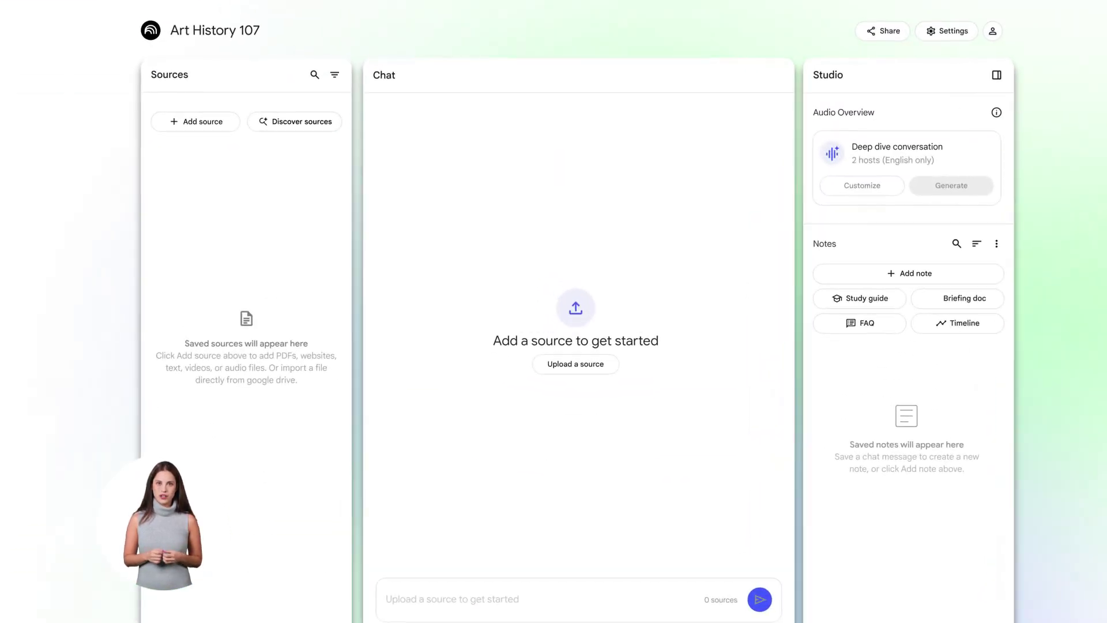
Discover sources about the surrealist art movement for the empty notebook.
click(294, 121)
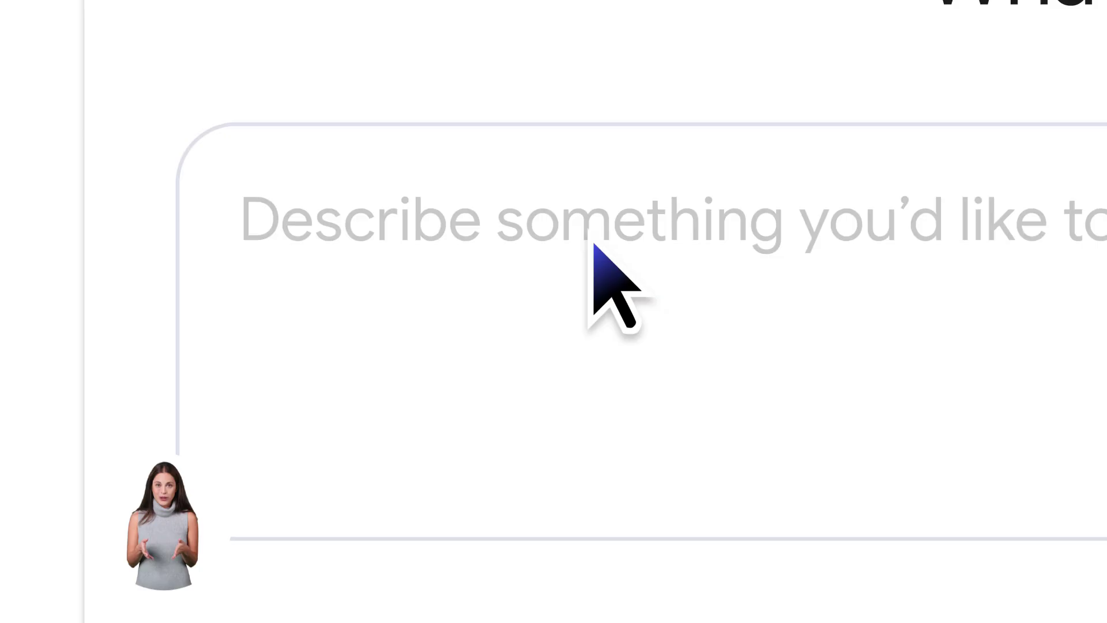
click(594, 245)
text(the surrealist art movement)
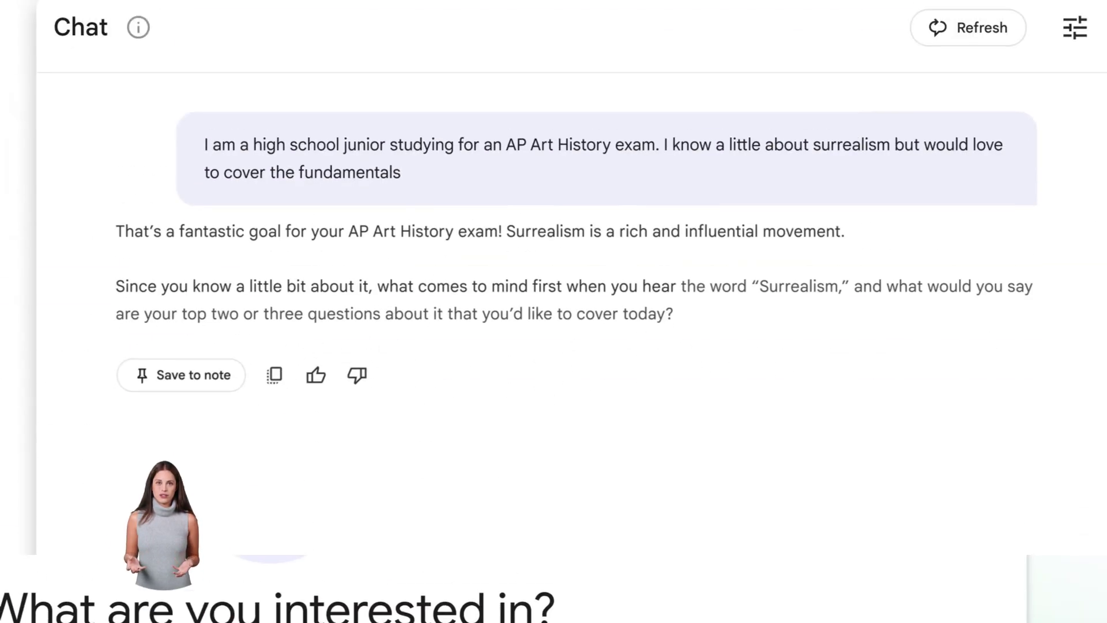
Ask when and why surrealism was founded, then expand the Reasoning Models mind map's Enabling Factors.
text(My top questions are 1) When was it founded? 2) Why was it fou)
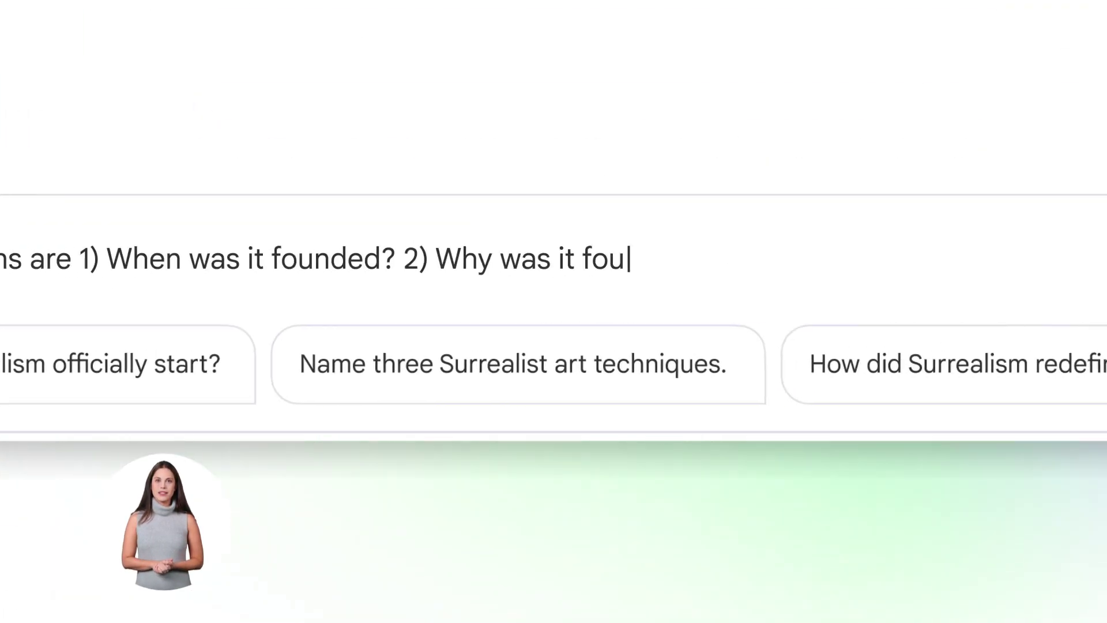
text(nded? 3) How does it exist today?)
key(Return)
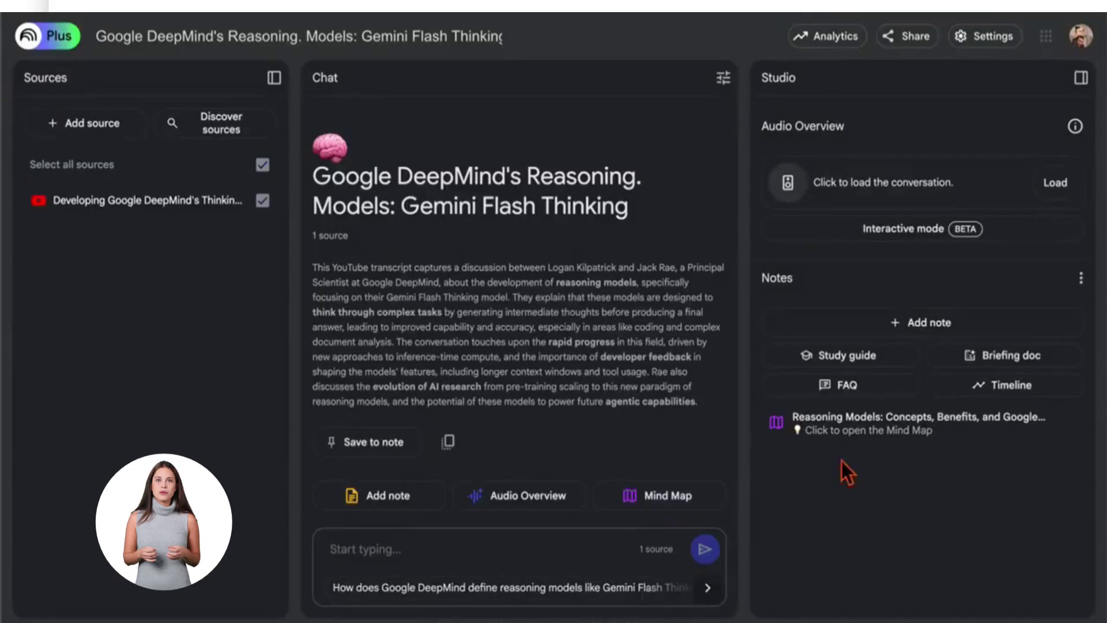
click(868, 427)
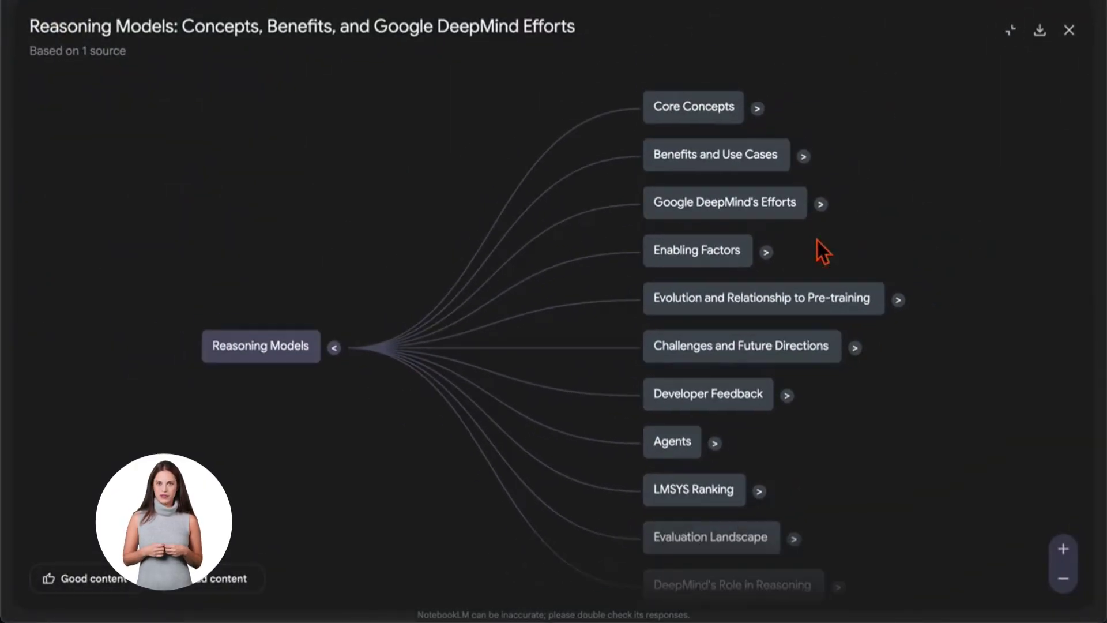
click(763, 186)
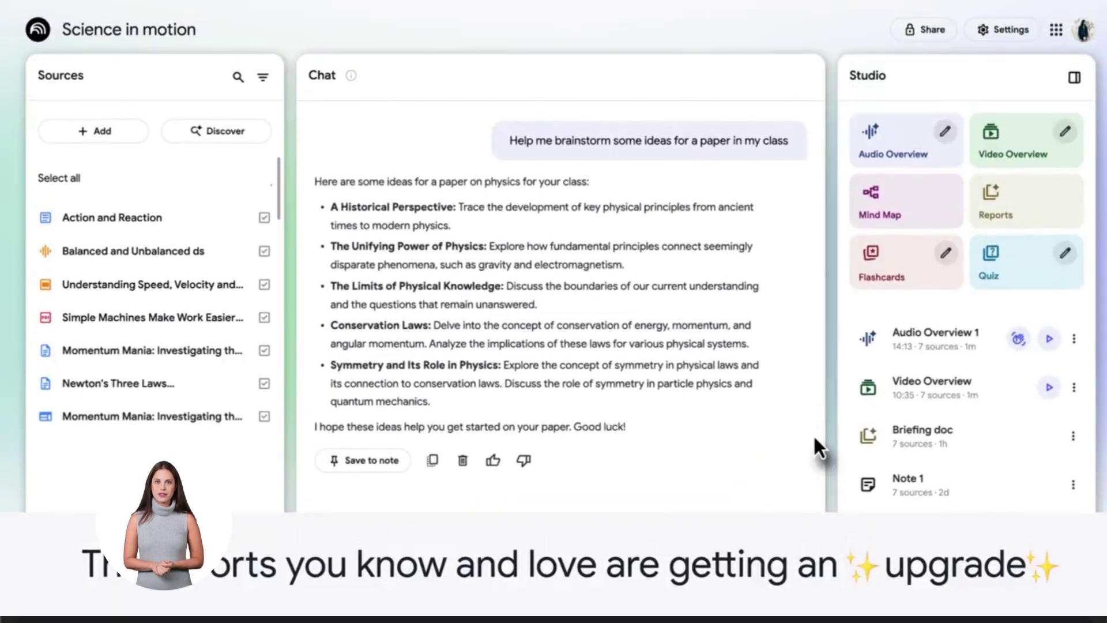
Run a Deep Research web search for 'Latest breakthroughs in quantum physics'.
click(1021, 168)
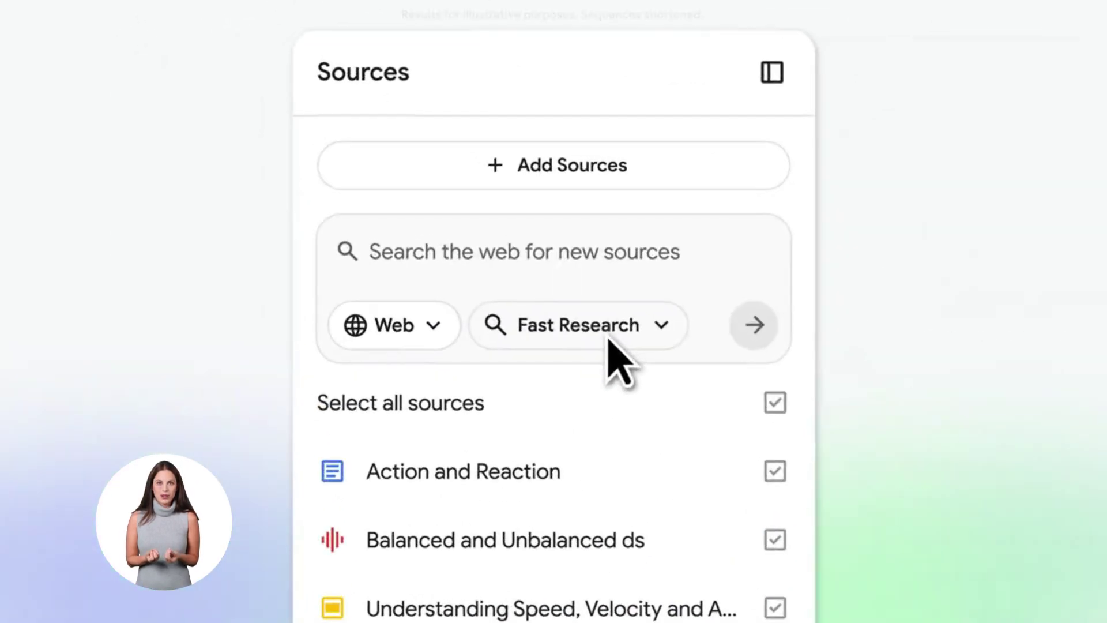
click(608, 340)
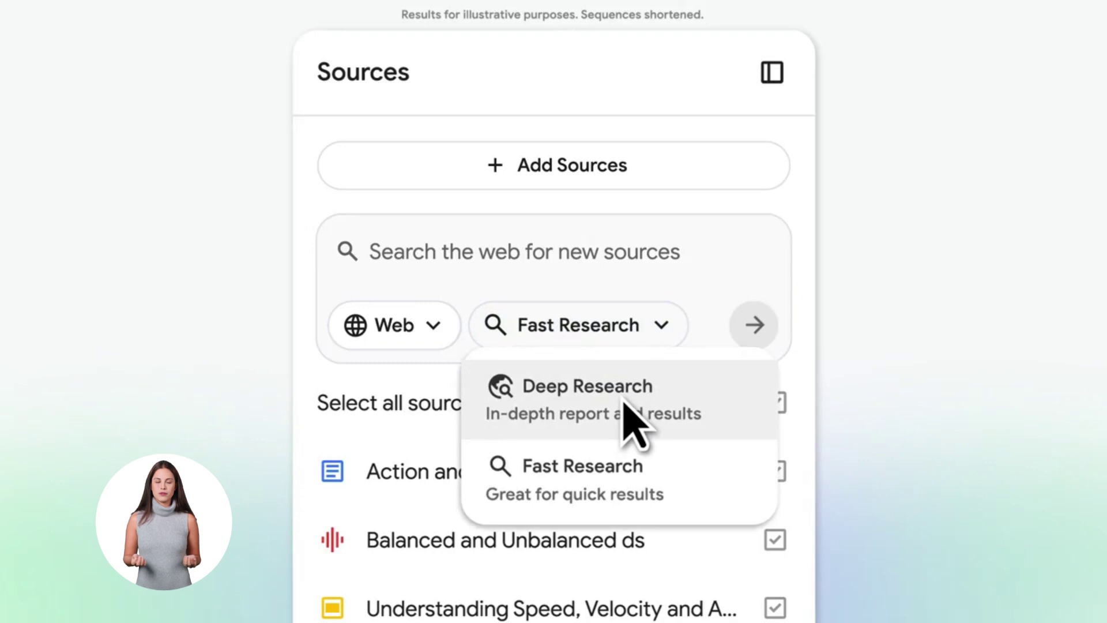
click(624, 403)
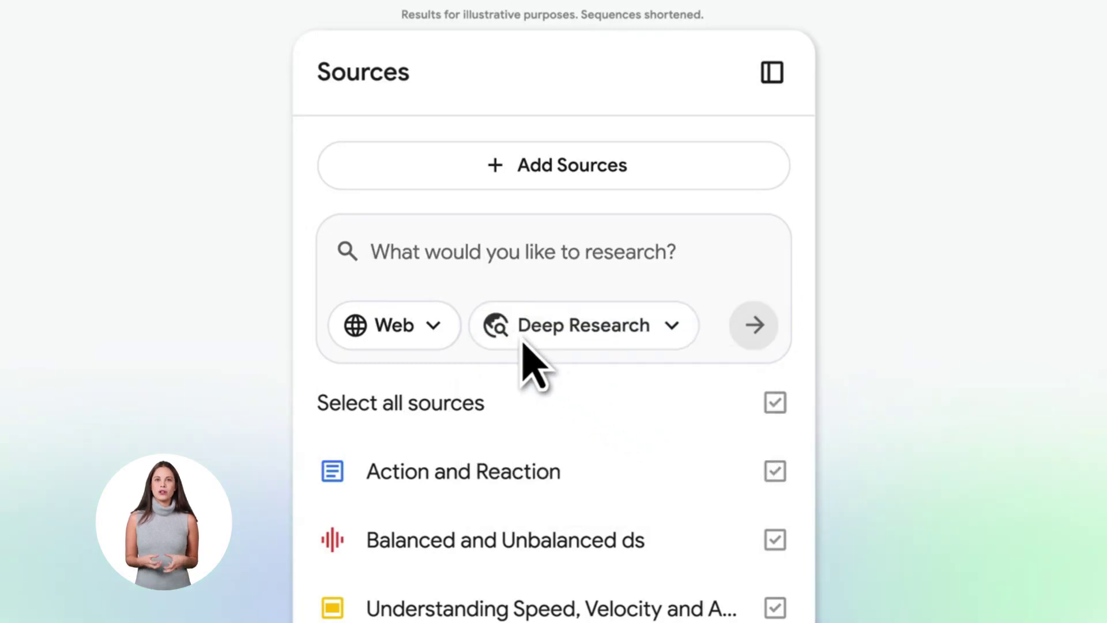
click(372, 254)
text(Latest breakthroughs in quantum physics)
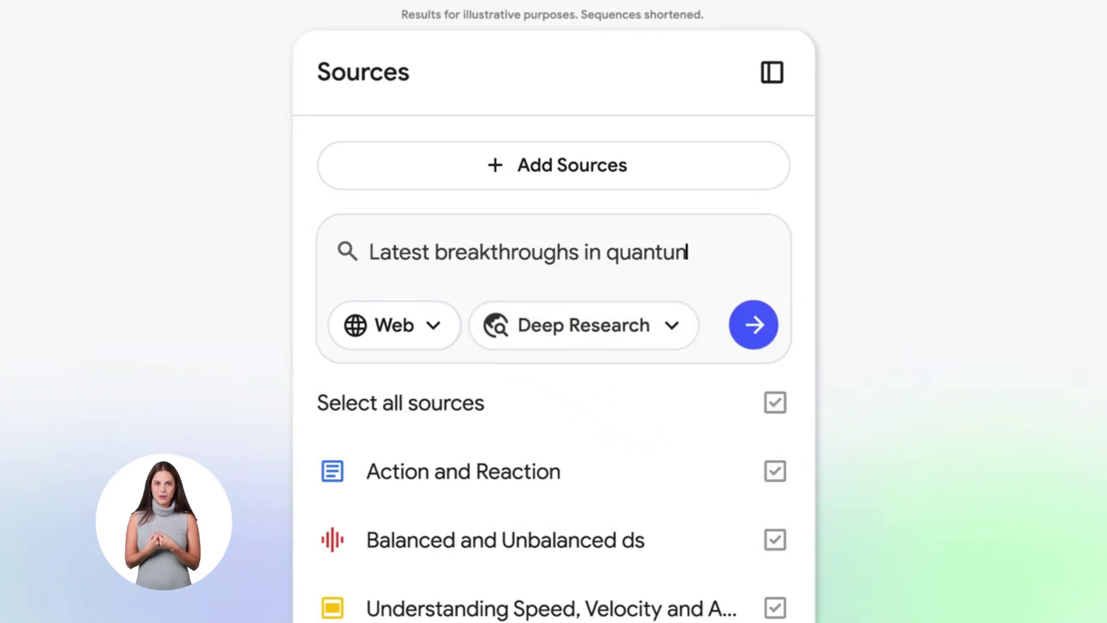
click(753, 328)
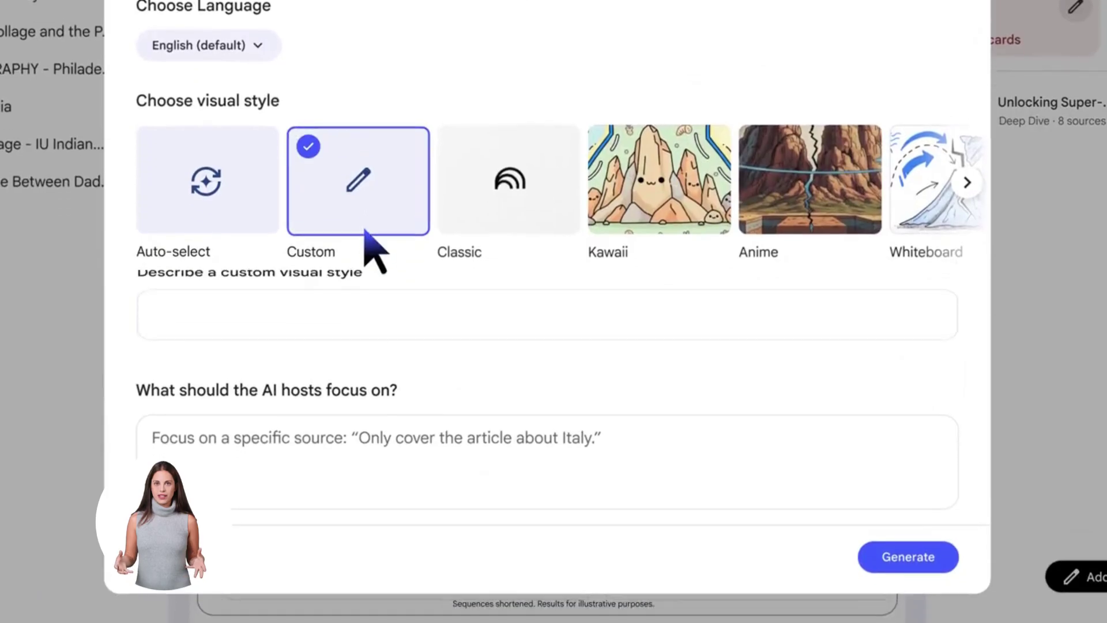
Generate a Video Overview in a custom 'Hyper-realistic,' dreamlike style, then play the Surrealism video.
text(Hyper-realistic,)
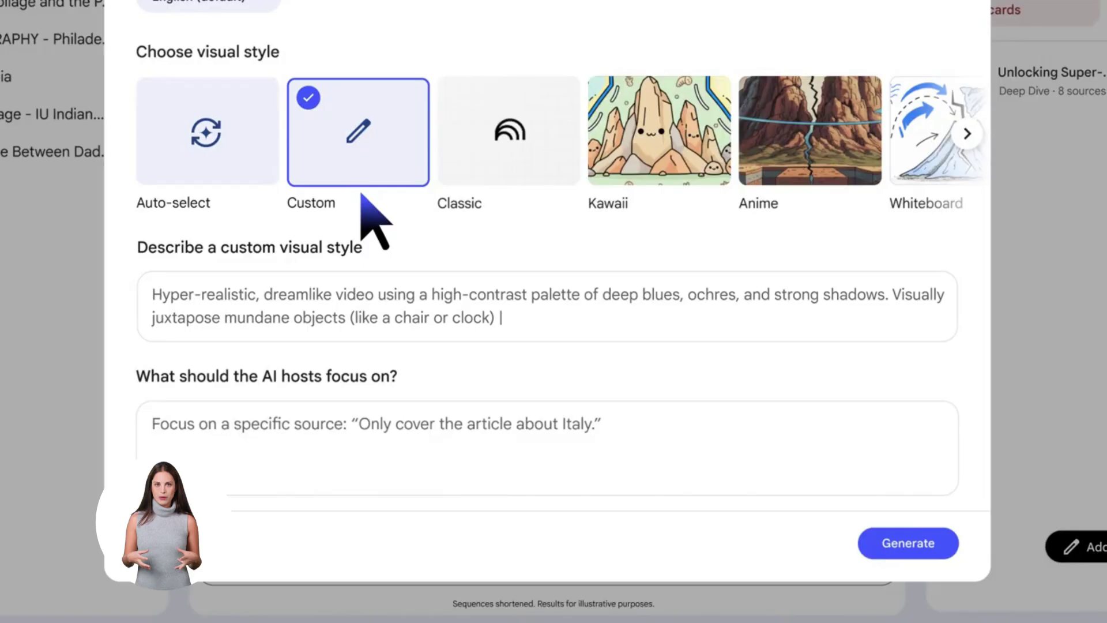
click(942, 547)
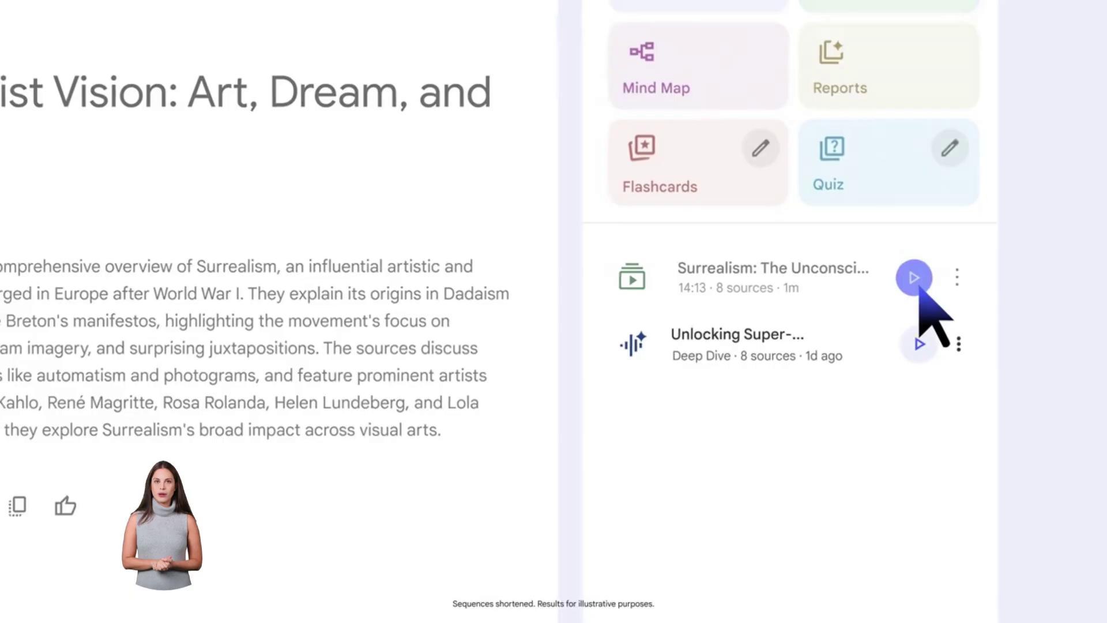
click(917, 271)
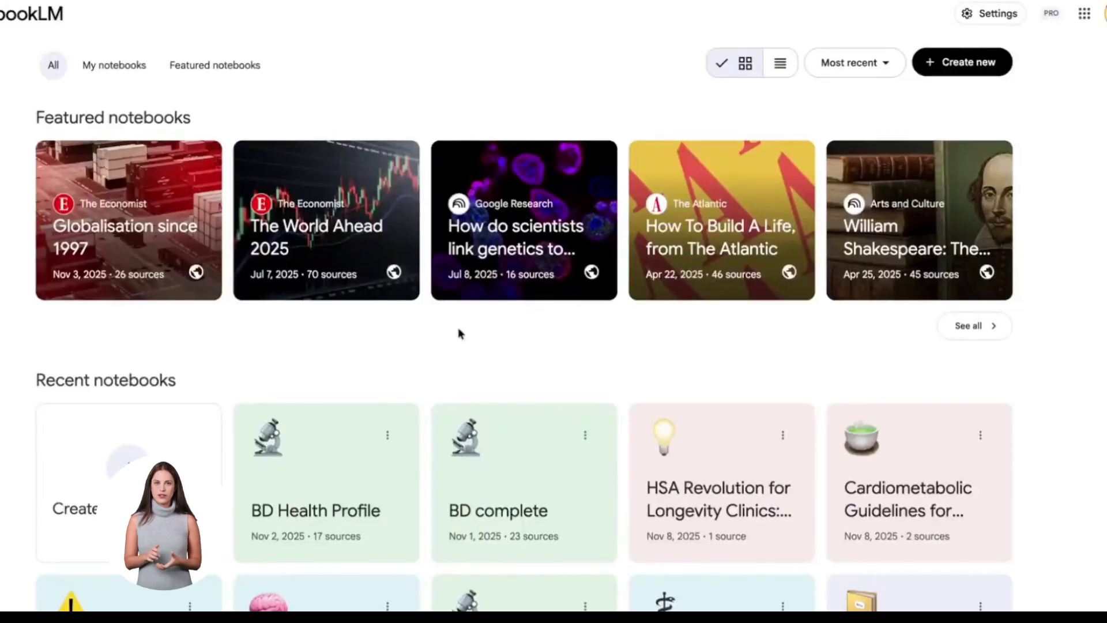
In BD Health Profile, generate a Briefing Doc from a pasted request for medical history and GI-visit questions.
click(313, 485)
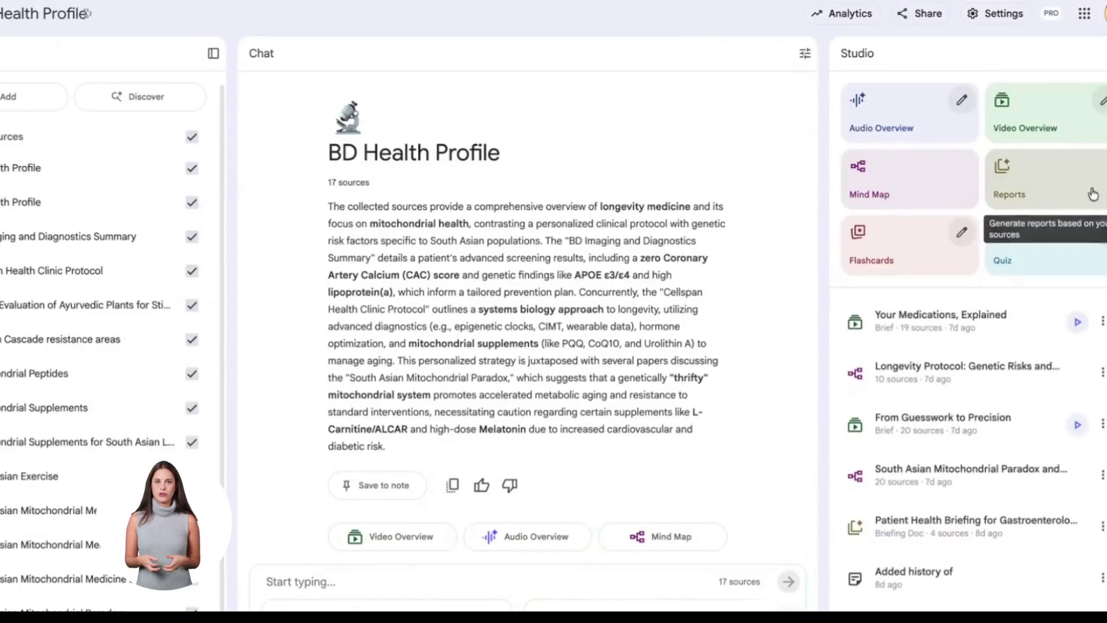
click(1068, 172)
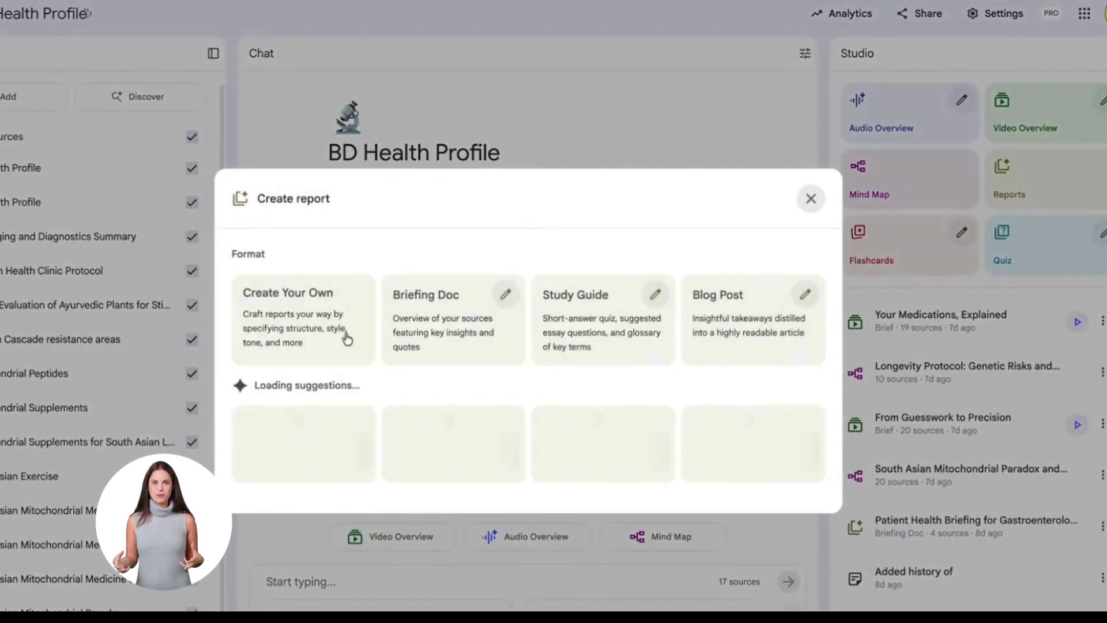
click(508, 298)
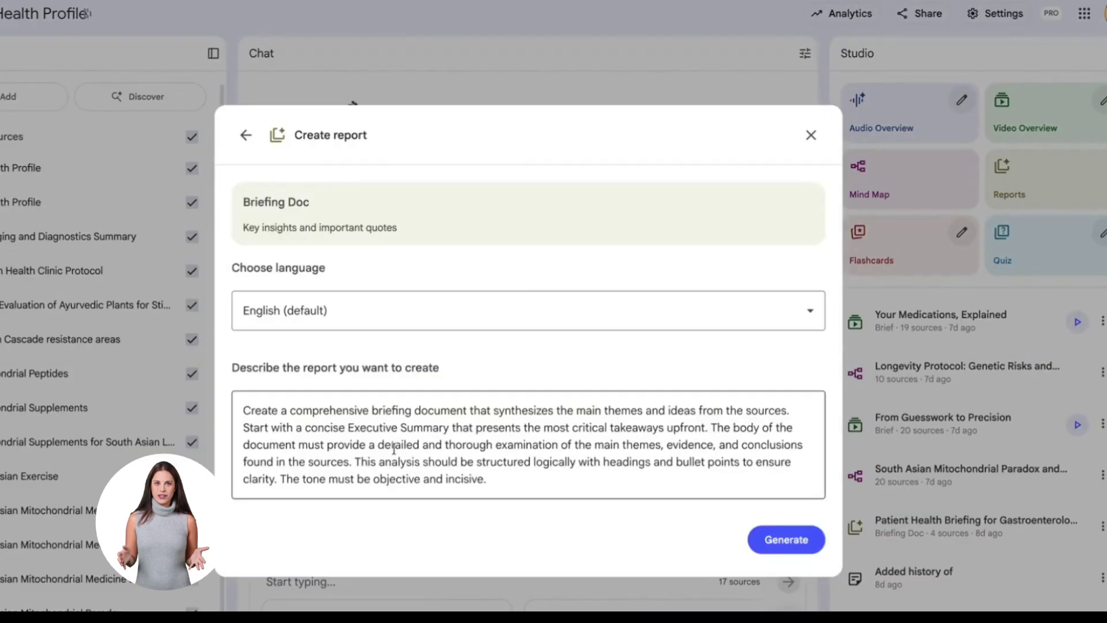
key(ctrl+a)
key(BackSpace)
text(I will be seeing my GI in 2 weeks, can you provide a report of my history i can give them and questions to ask)
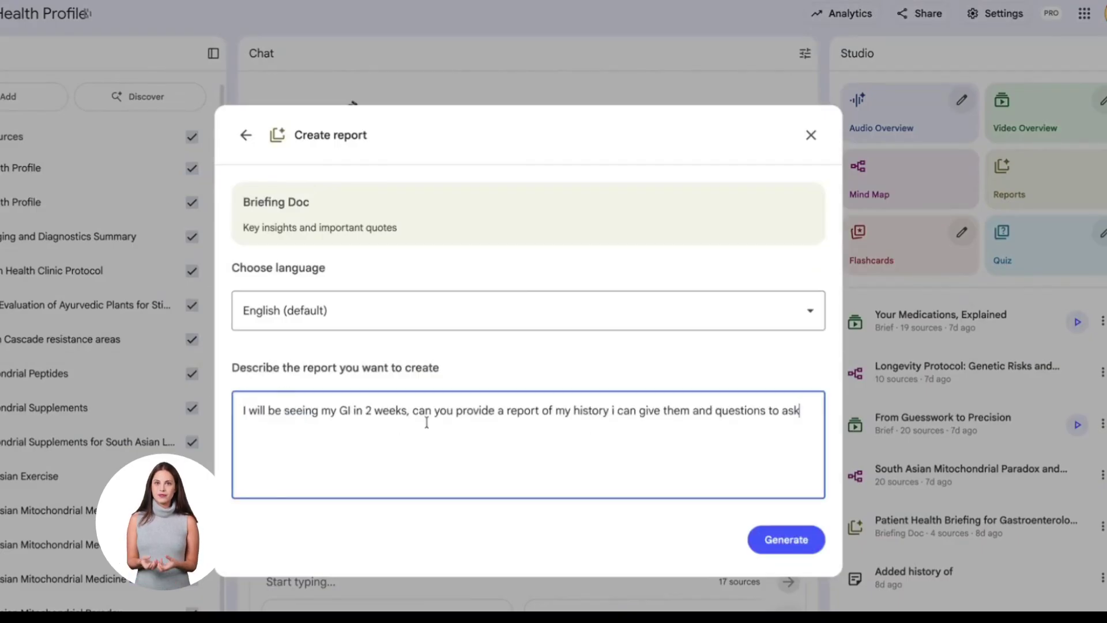
click(784, 540)
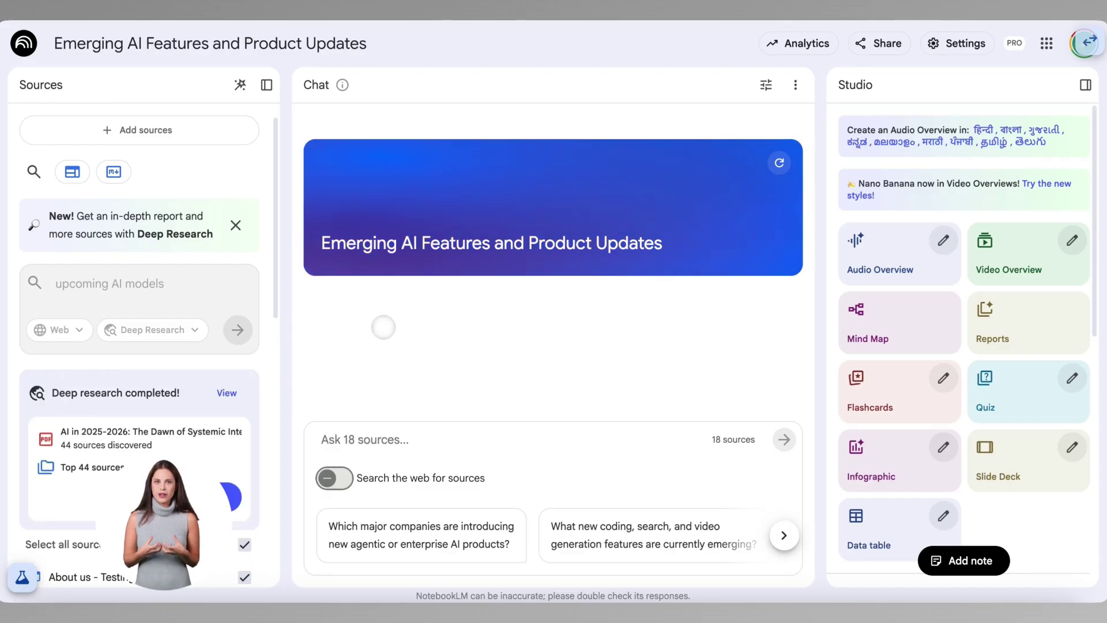
Open and read through the completed Deep Research report.
click(227, 392)
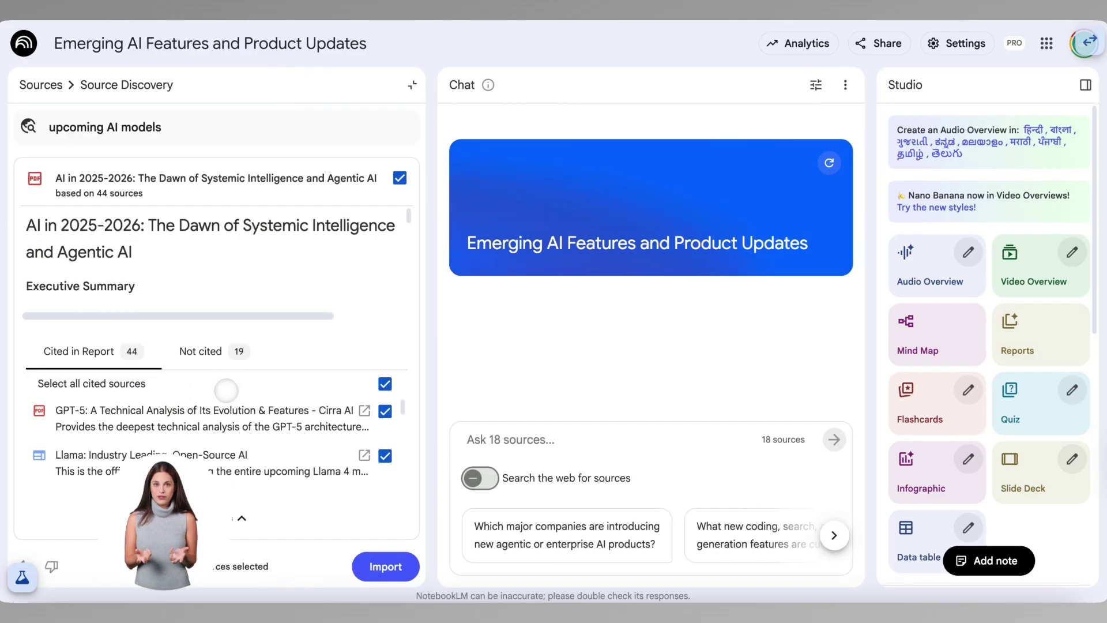
scroll(213, 307, down, 5)
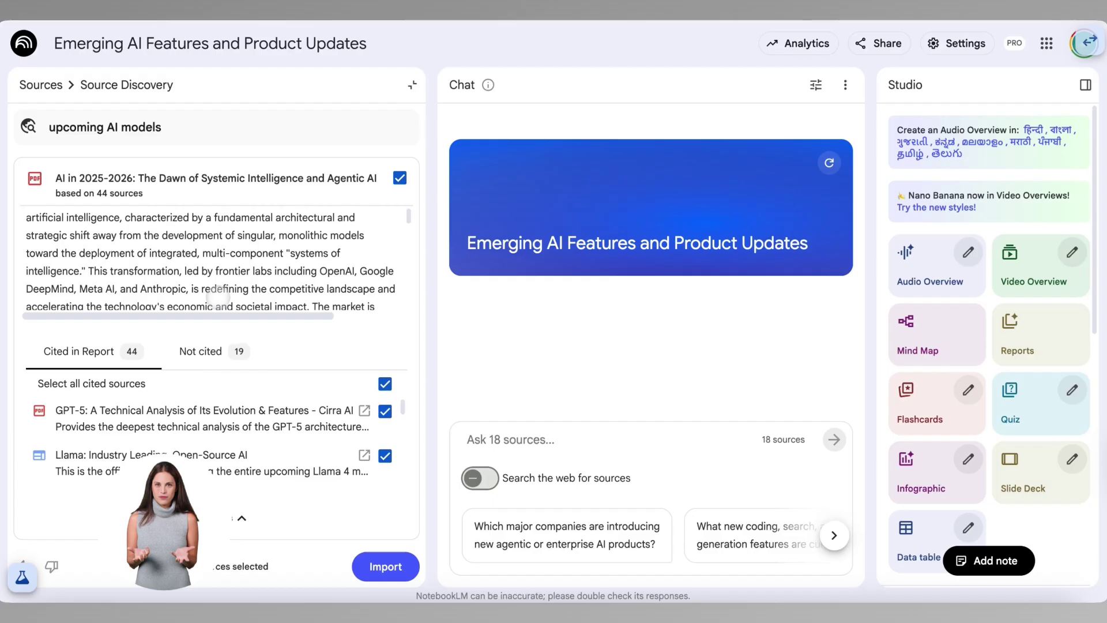
scroll(218, 296, down, 10)
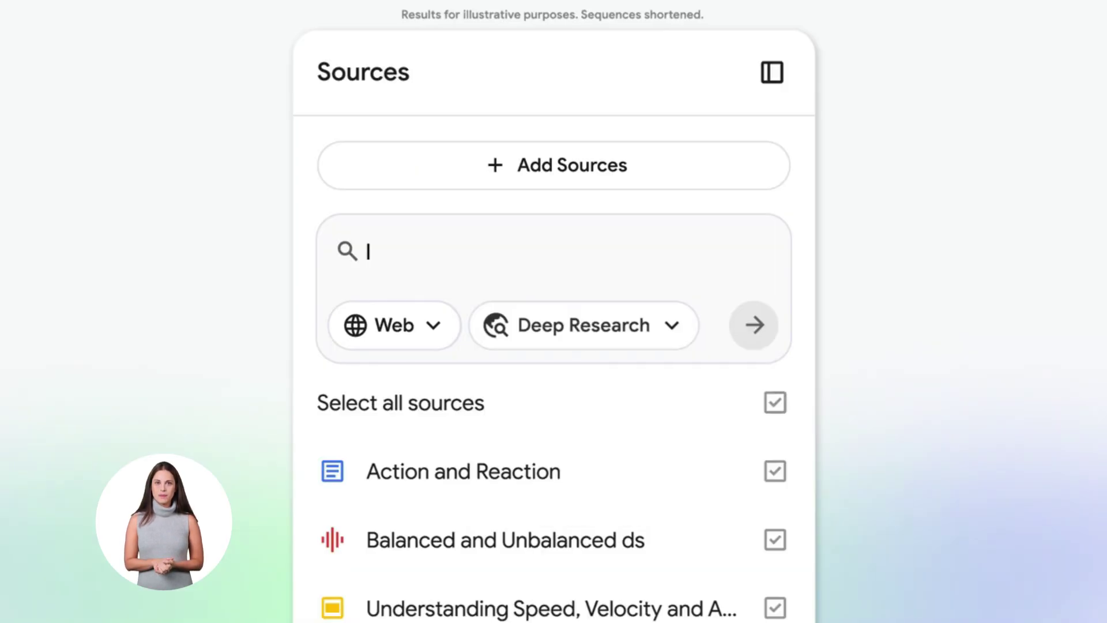
Rerun 'Latest breakthroughs in quantum physics' Deep Research and import its 57 sources.
text(Latest breakthroughs in quantum physics)
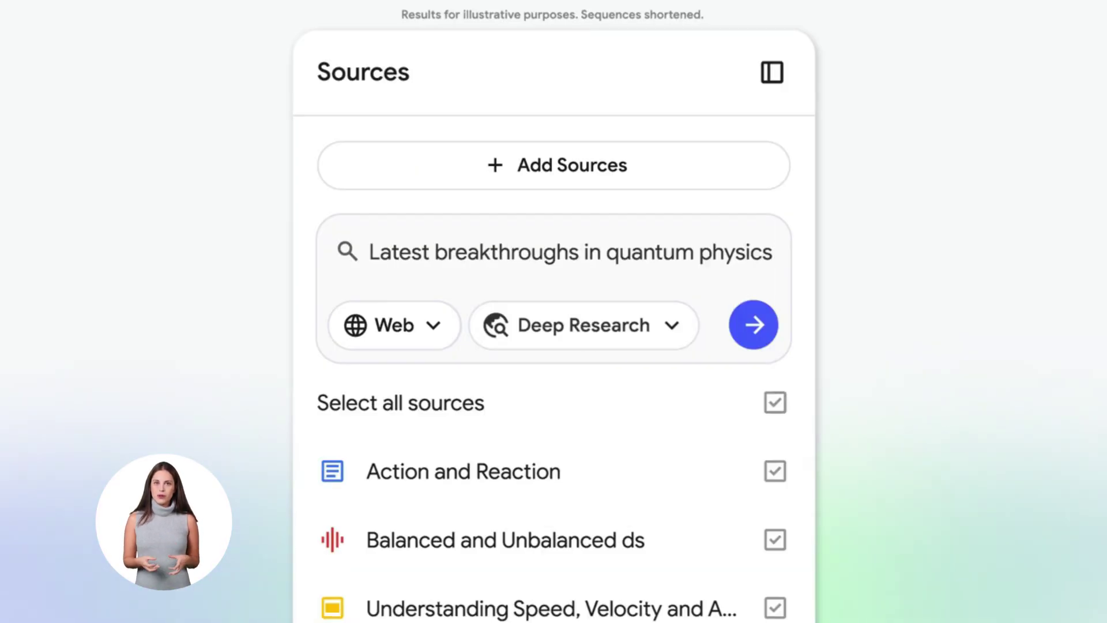
click(753, 326)
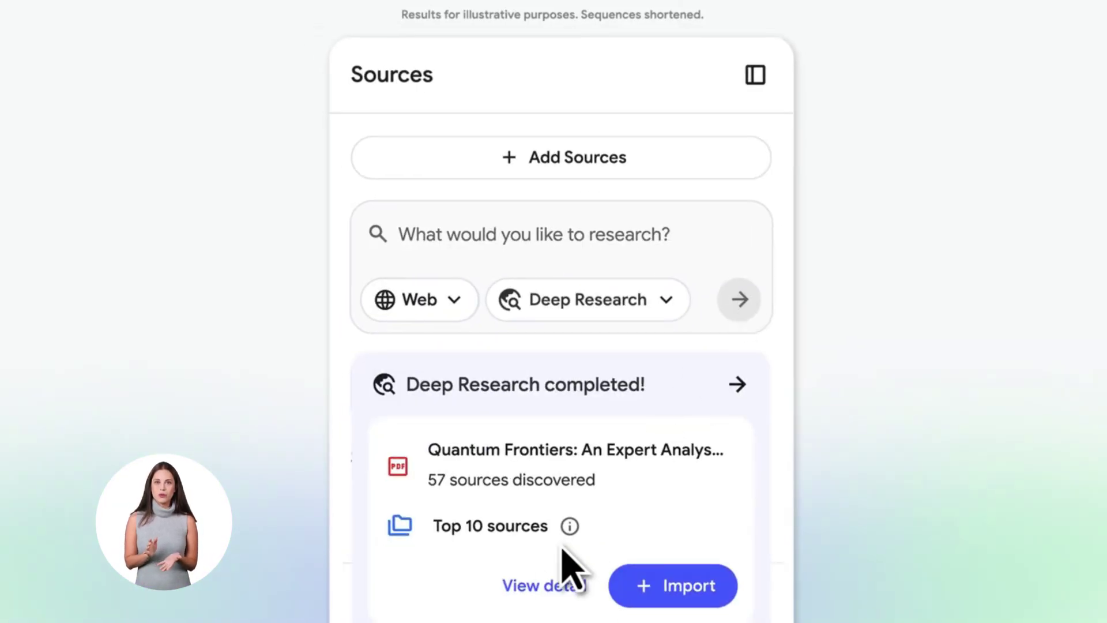
click(541, 585)
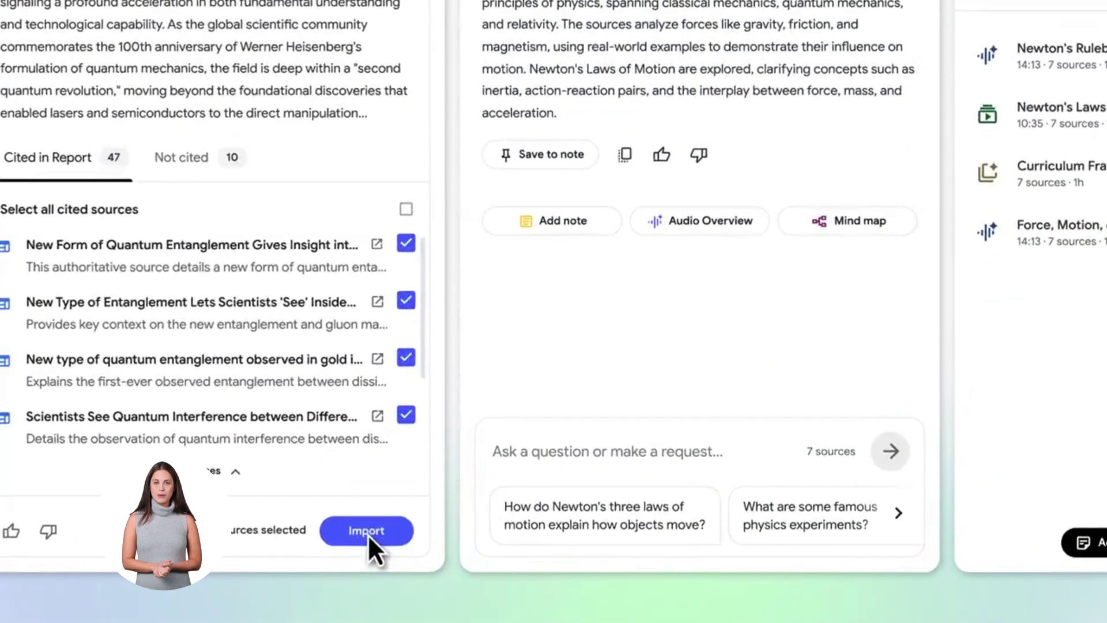
click(399, 593)
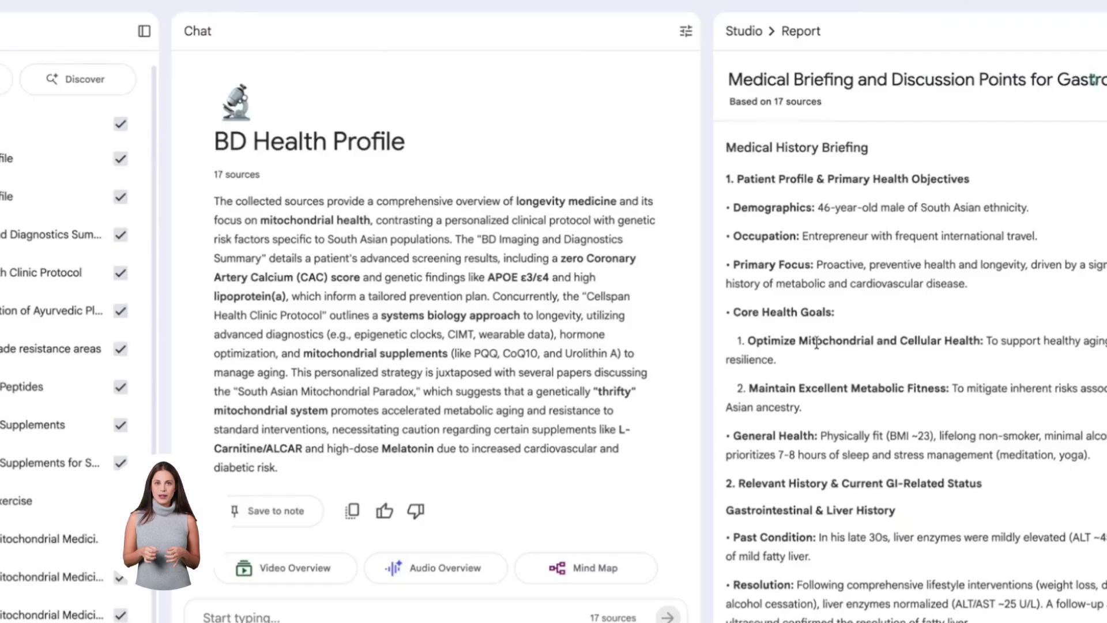
Scroll the briefing report through its Medications and Key Supplements sections.
scroll(806, 280, down, 3)
scroll(806, 280, down, 3)
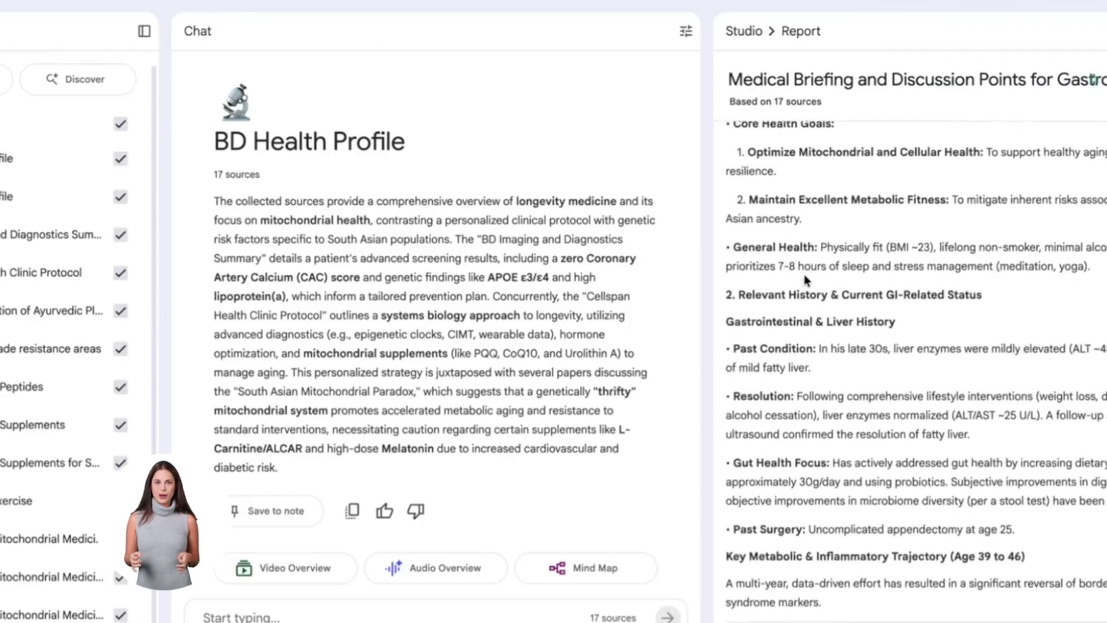
scroll(805, 275, down, 2)
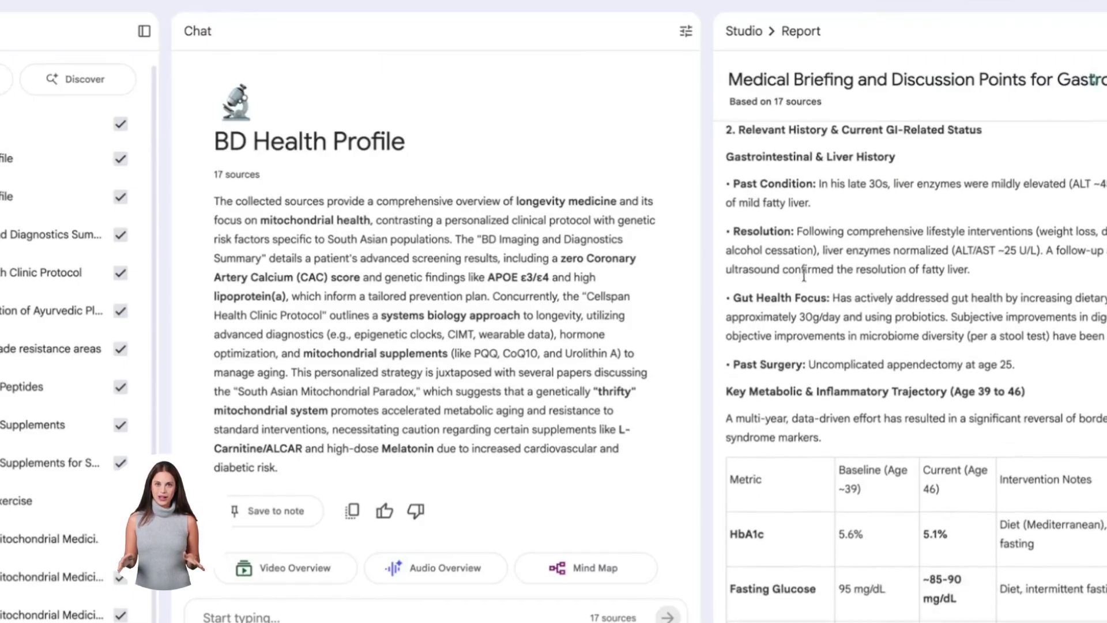
scroll(804, 275, down, 3)
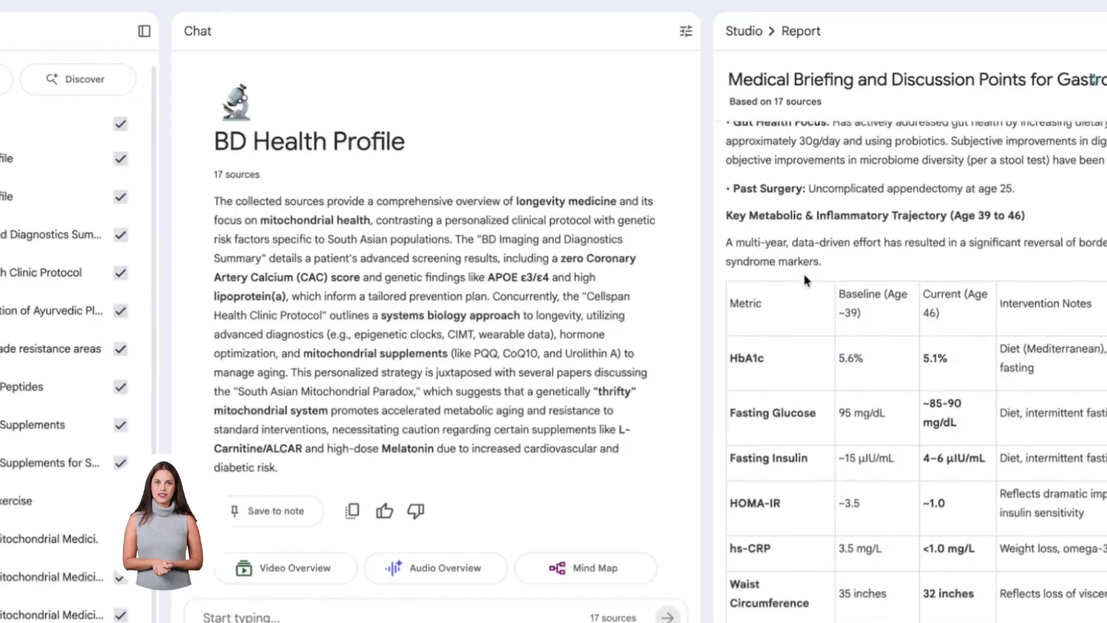
scroll(804, 272, up, 3)
scroll(804, 274, up, 1)
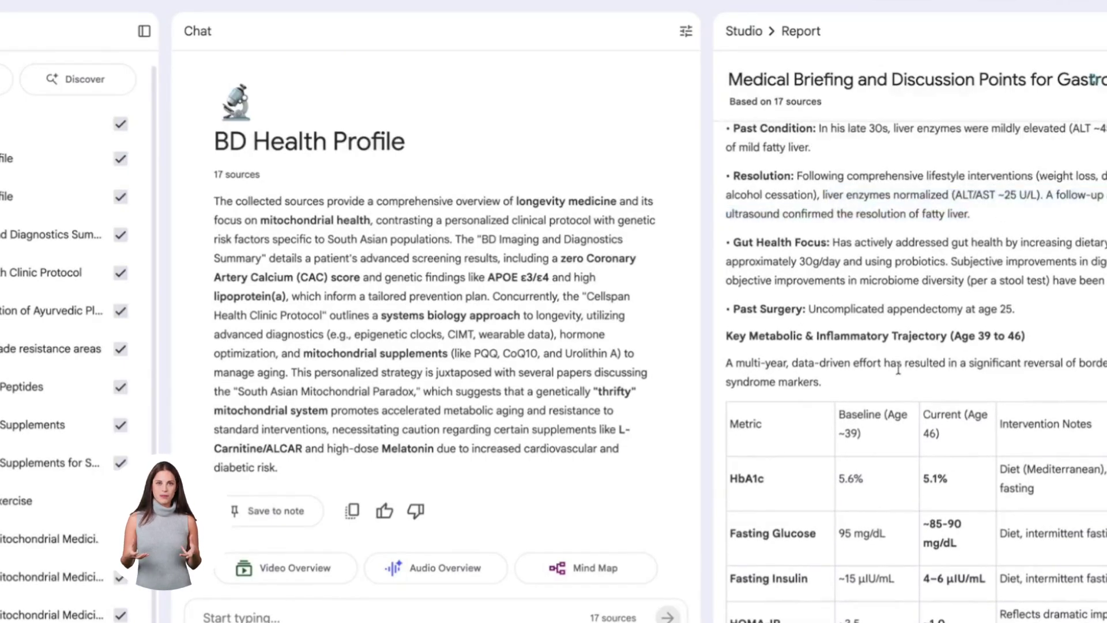
scroll(898, 369, down, 1)
scroll(898, 368, down, 6)
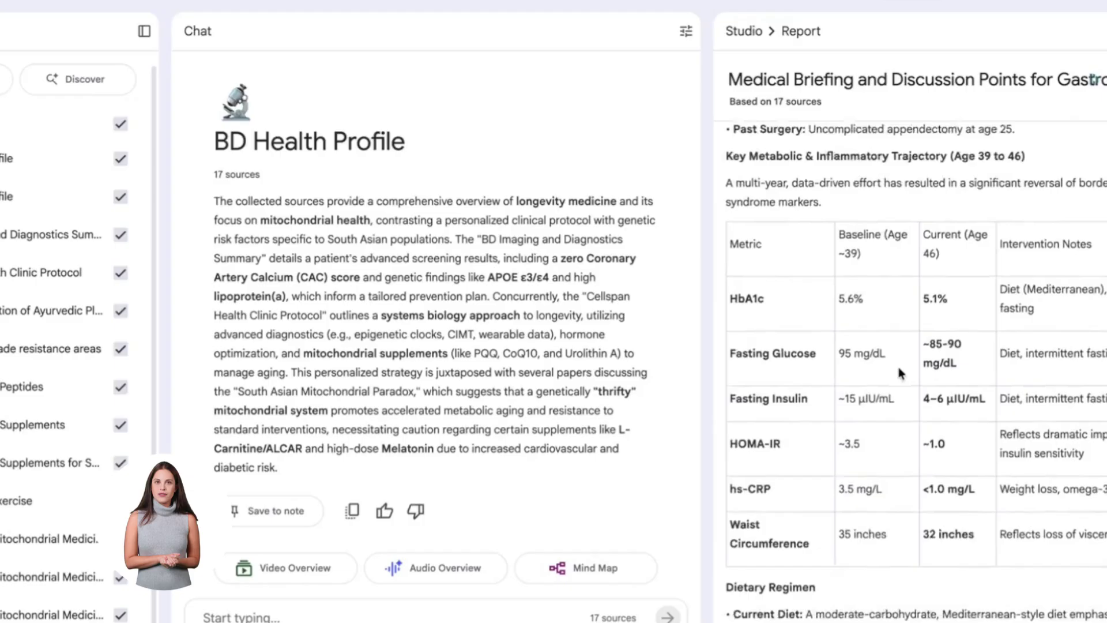
scroll(898, 367, down, 5)
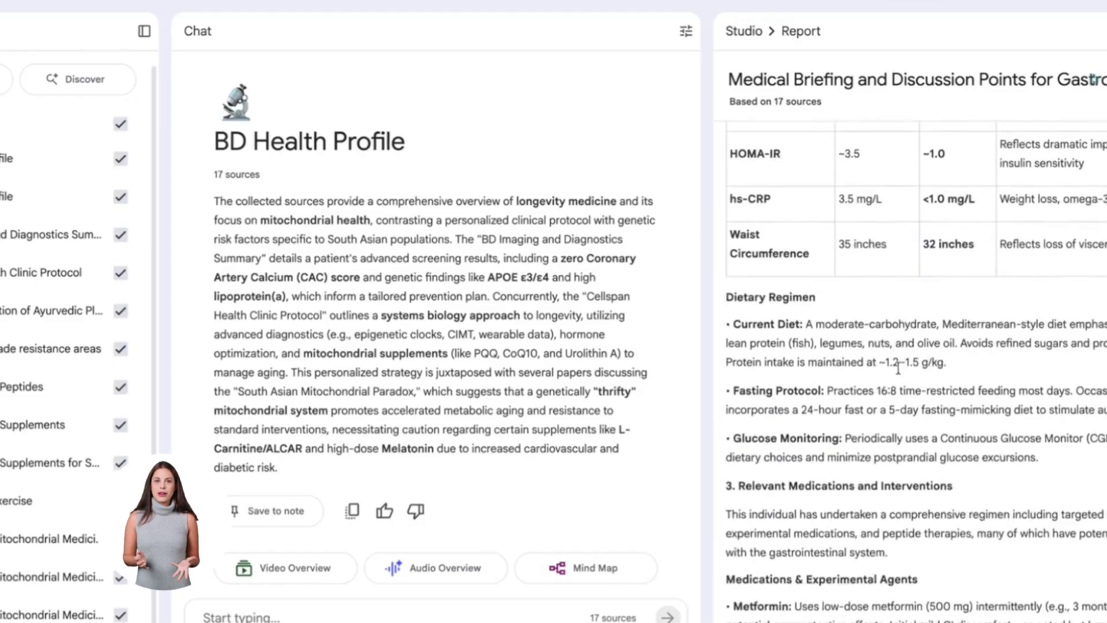
scroll(898, 369, down, 5)
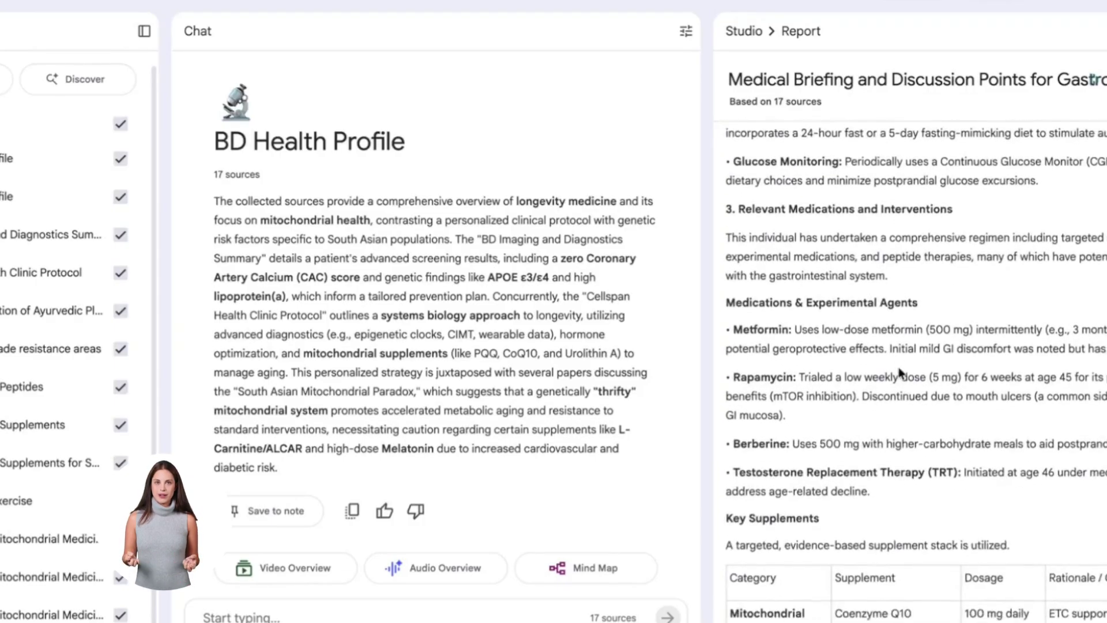
scroll(898, 369, down, 8)
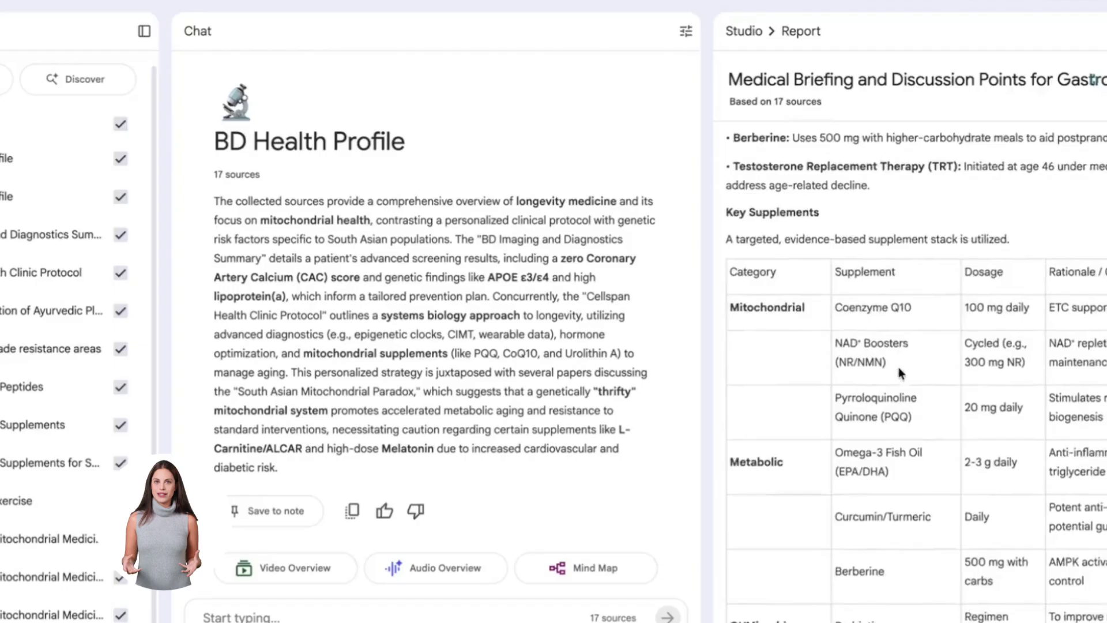
scroll(898, 366, down, 4)
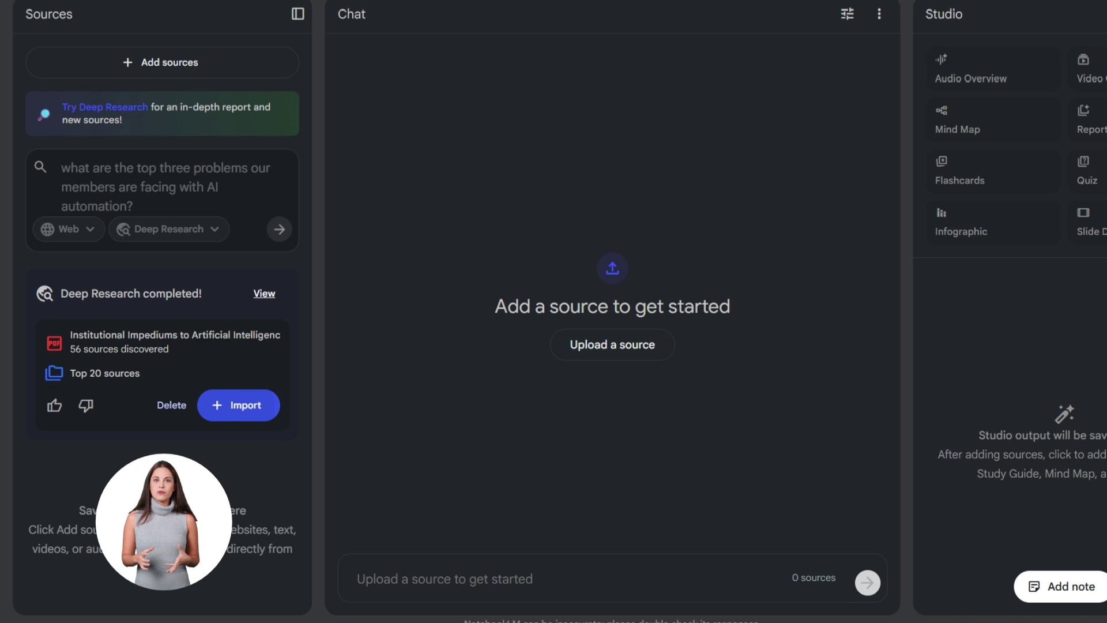
Import the Deep Research sources and read the High-Converting Sales Page Copy (TOC) source guide.
click(238, 405)
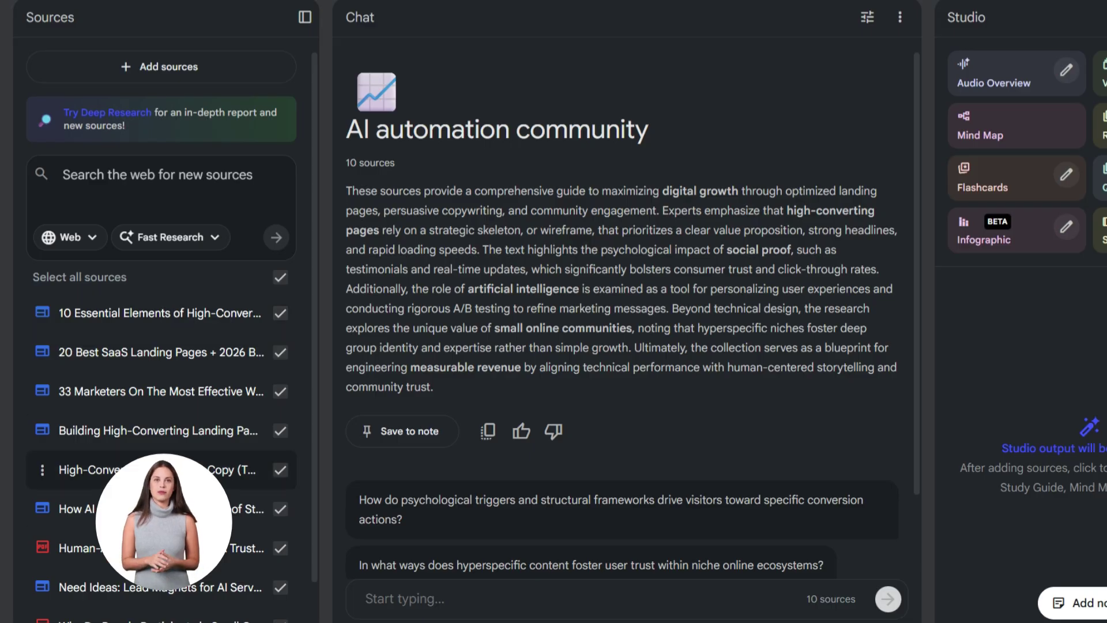
click(75, 469)
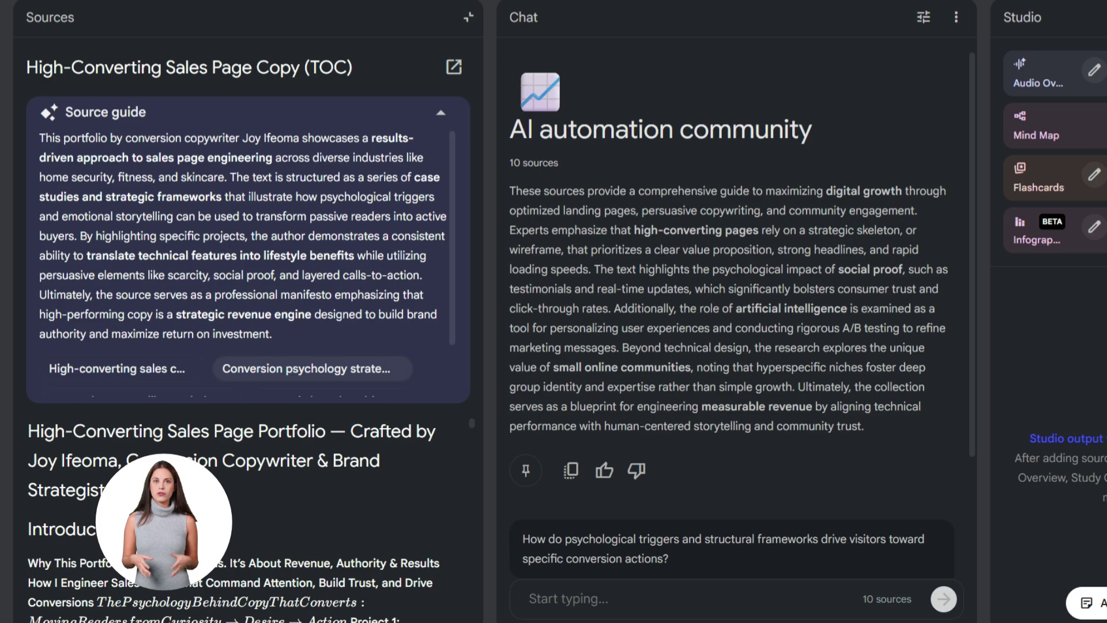
scroll(248, 259, down, 5)
scroll(242, 519, down, 15)
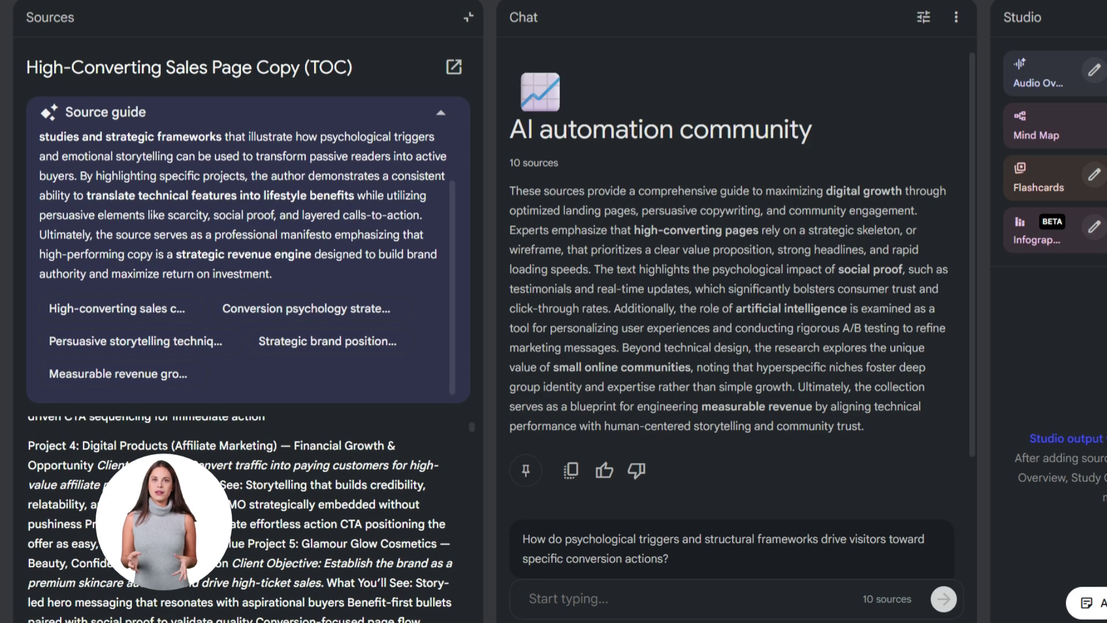
scroll(242, 519, down, 15)
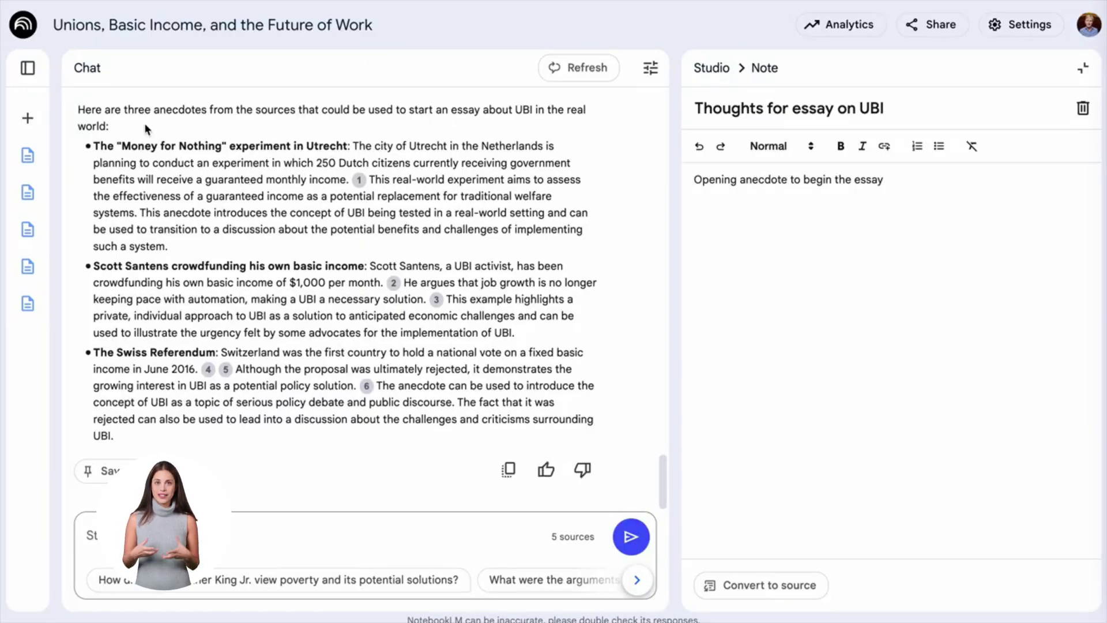
Paste the Utrecht anecdote bullet onto a new line in the Thoughts for essay on UBI note.
drag(95, 148, 197, 255)
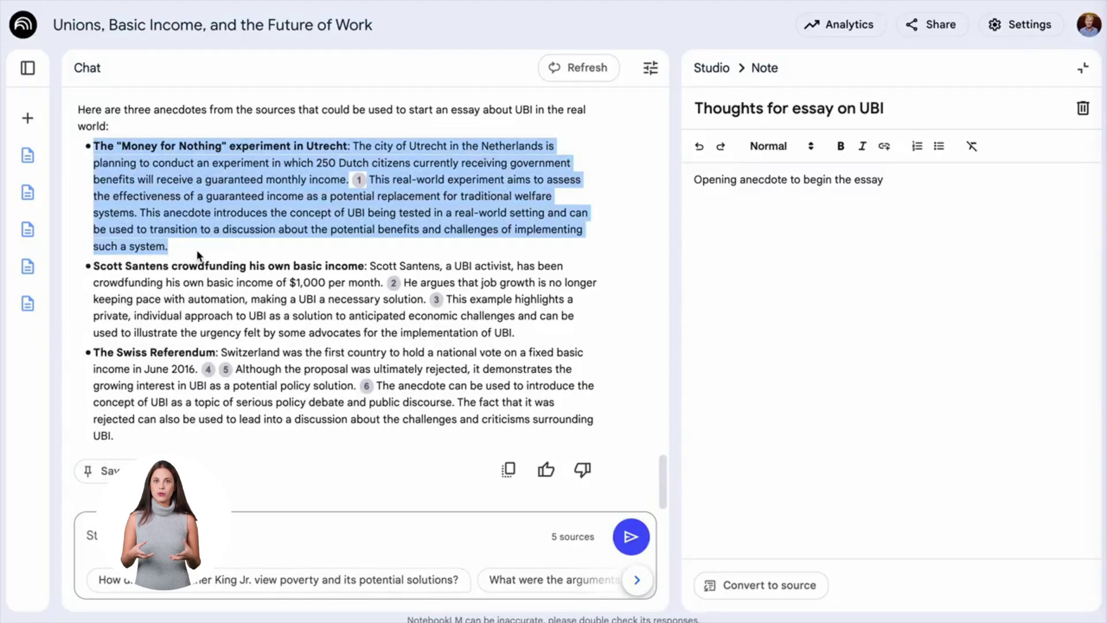
click(823, 244)
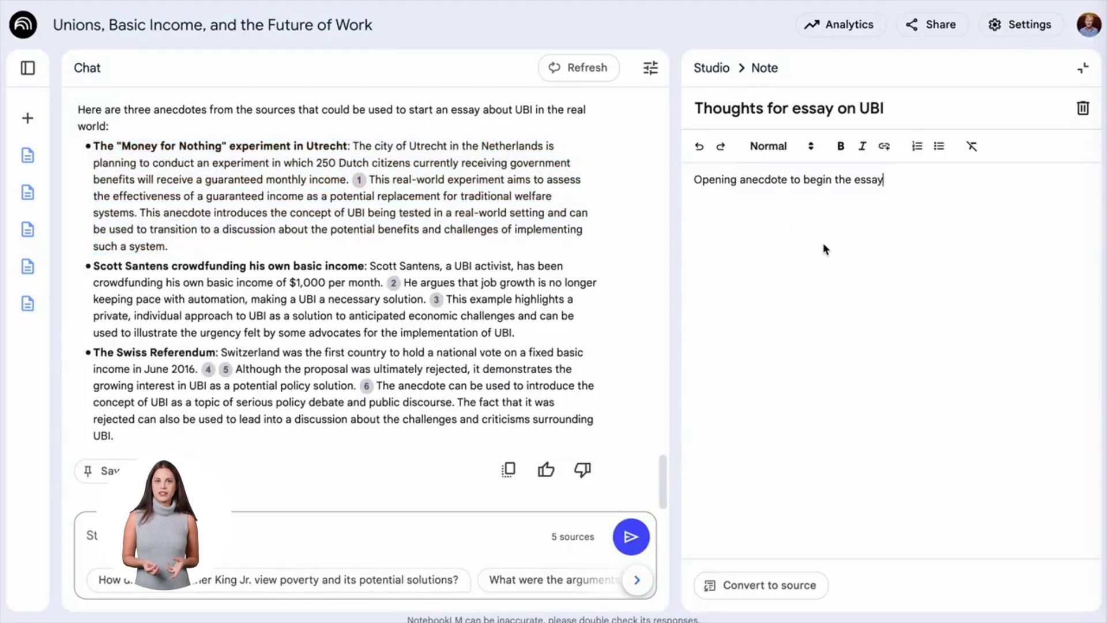
key(Return)
key(Return)
text(The "Money for Nothing" experiment in Utrecht: The city of Utrecht in the Netherlands is planning to conduct an experiment in which 250 Dutch citizens currently receiving government benefits will receive a guaranteed monthly income.1 This real-world experiment aims to assess the effectiveness of a guaranteed income as a potential replacement for traditional welfare systems. This anecdote introduces the concept of UBI being tested in a real-world setting and can be used to transition to a discussion about the potential benefits and challenges of implementing such a system.)
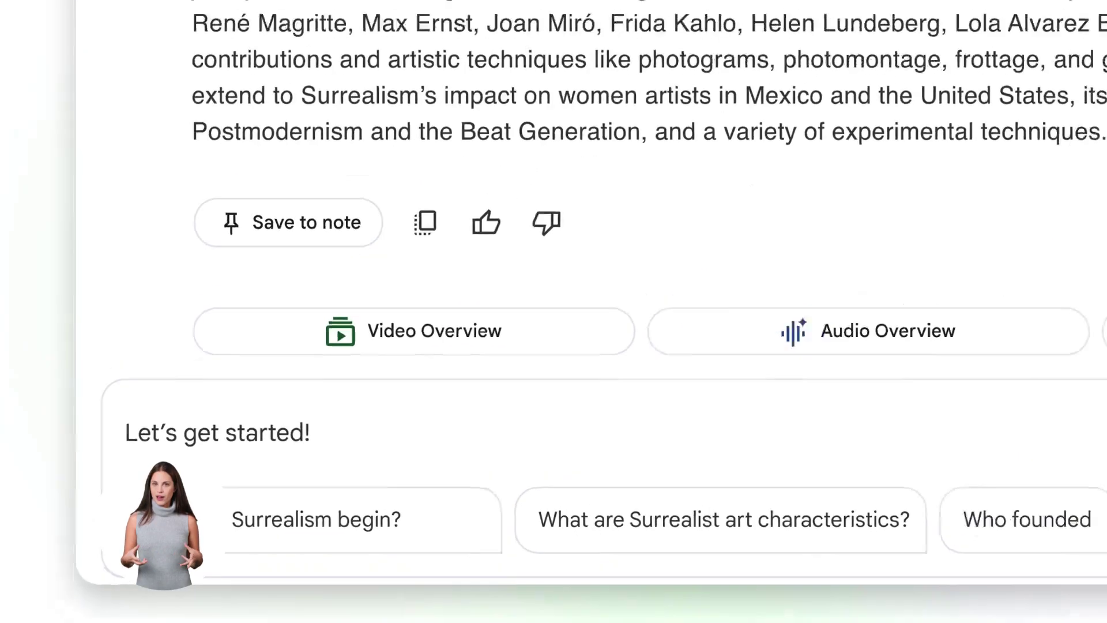
key(Return)
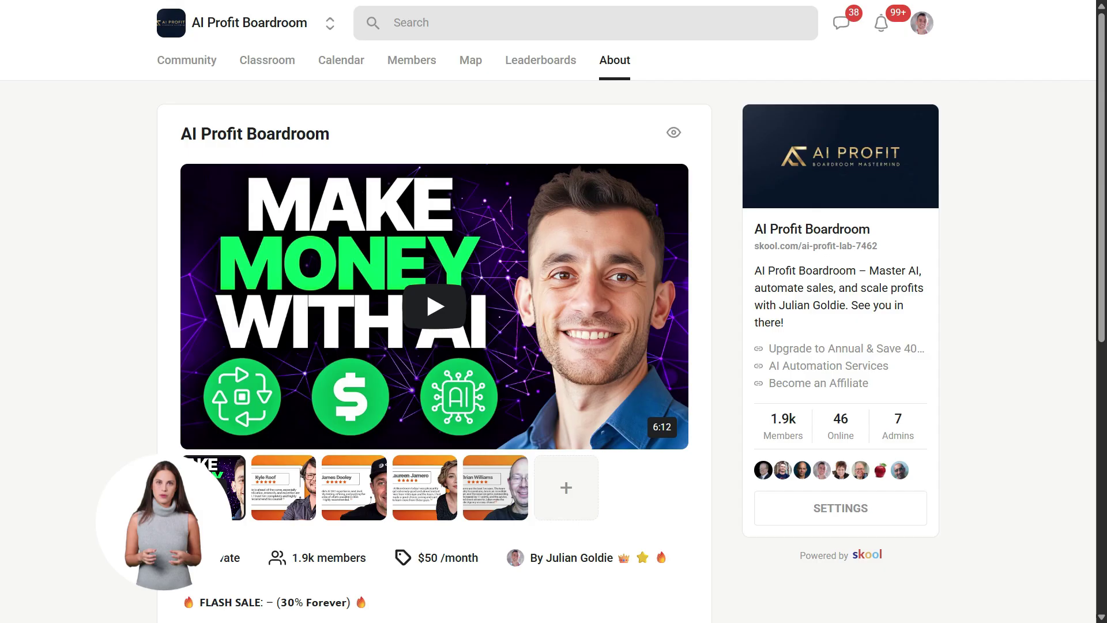
View the second and fifth AI Profit Boardroom testimonials and scroll the community description.
scroll(369, 398, down, 1)
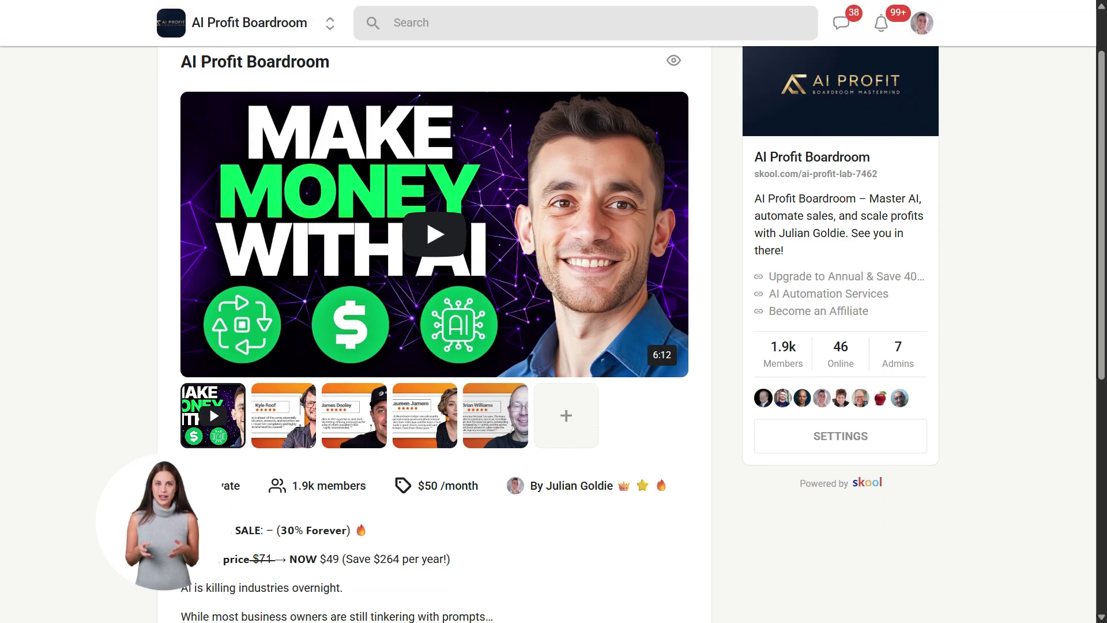
click(283, 419)
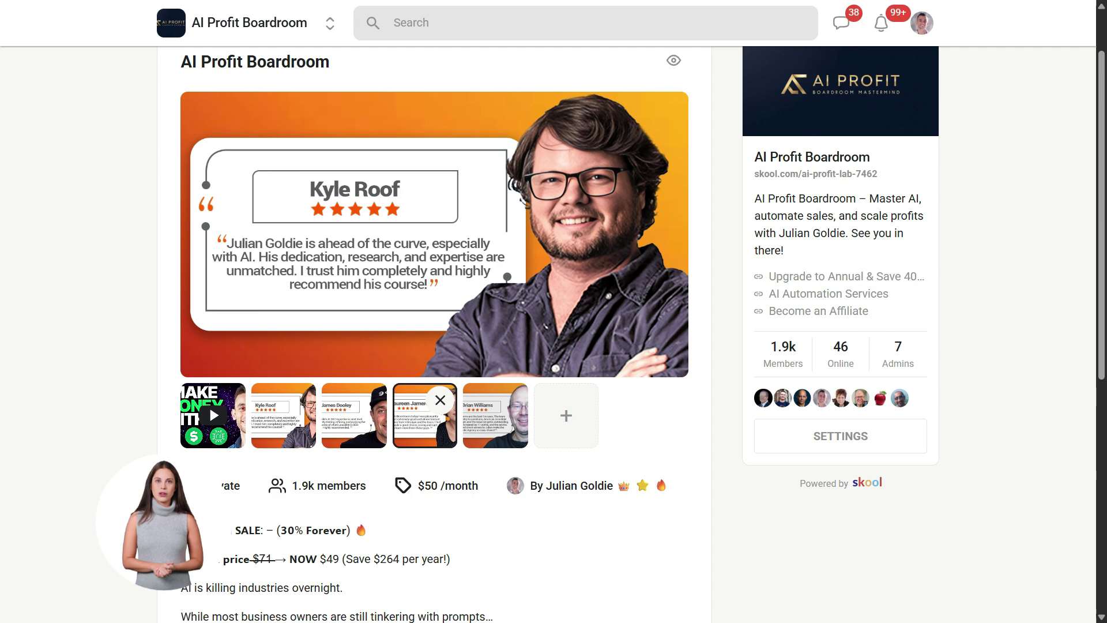
click(496, 415)
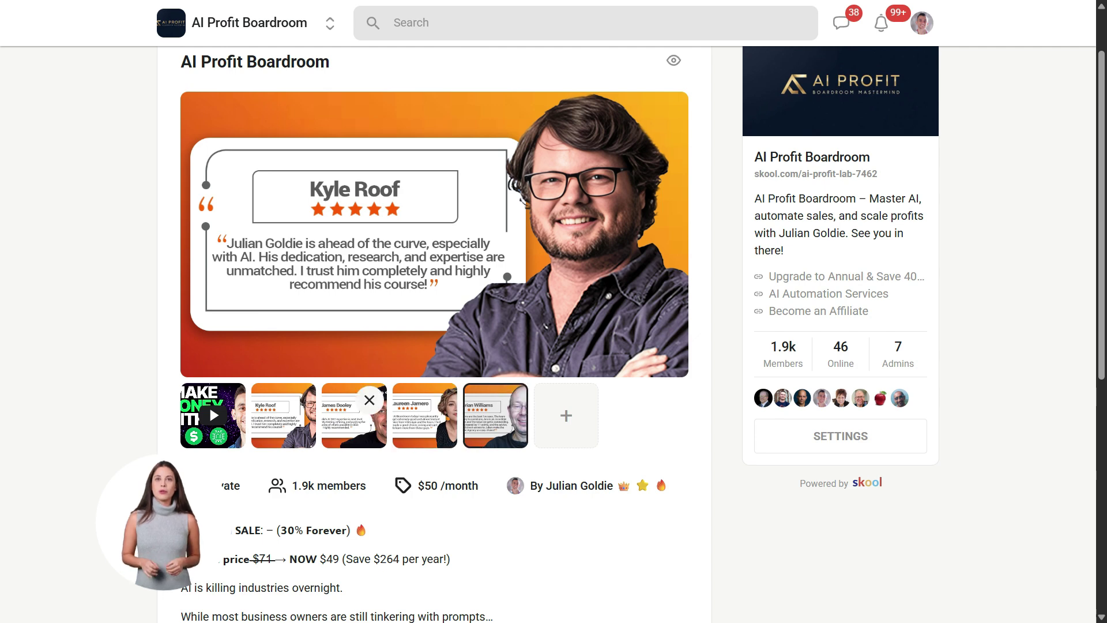
scroll(432, 334, down, 7)
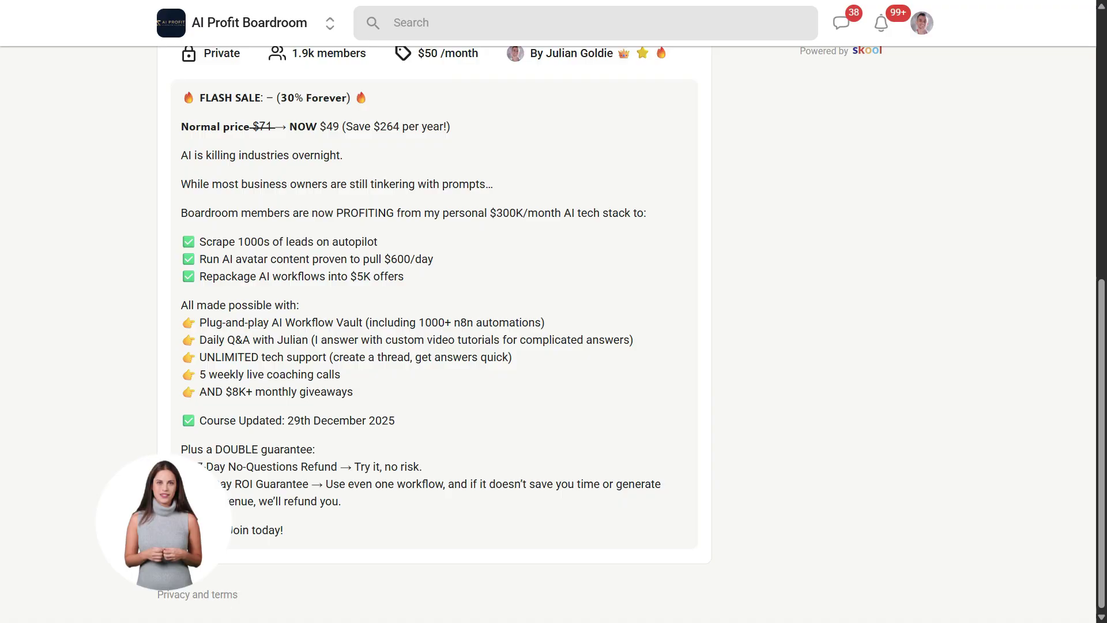
scroll(433, 334, up, 5)
scroll(433, 335, up, 3)
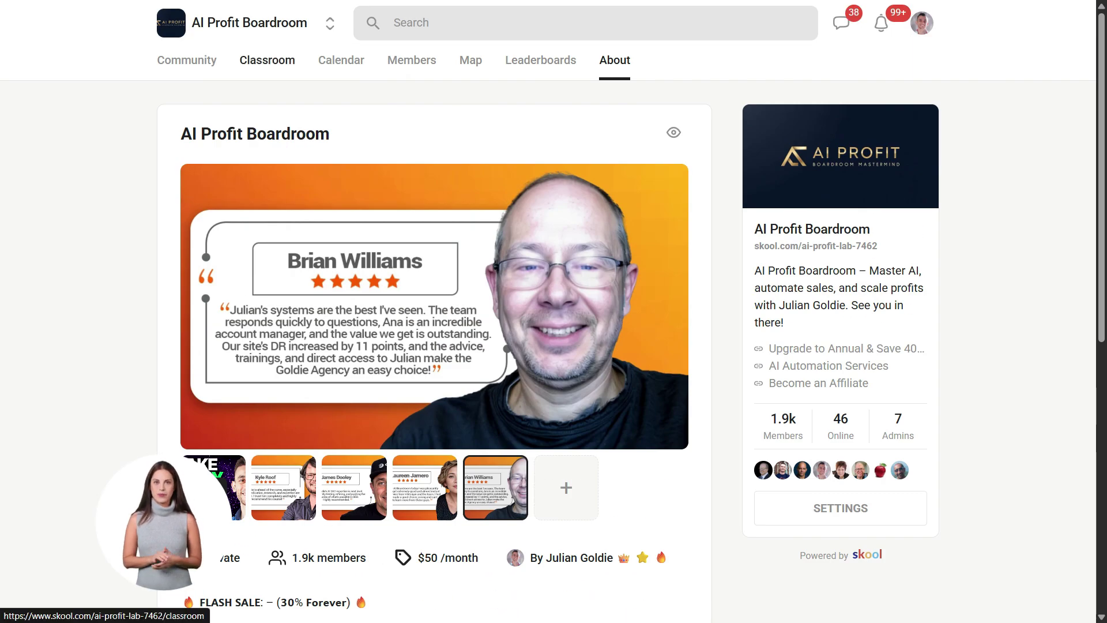
Open the Classroom tab and browse the course cards.
click(267, 60)
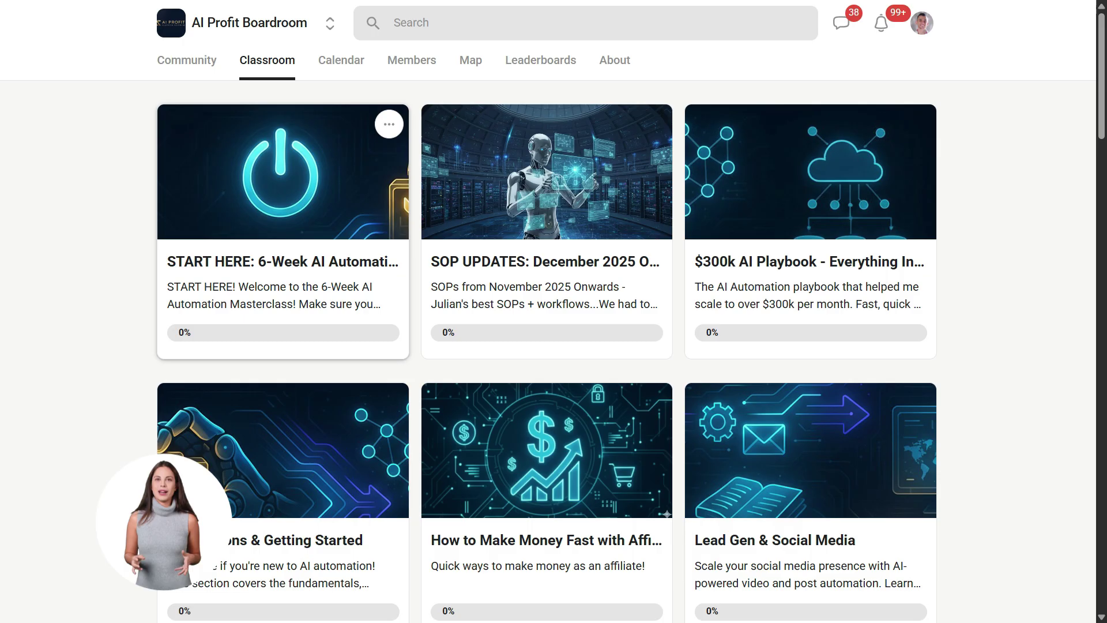
scroll(547, 335, down, 7)
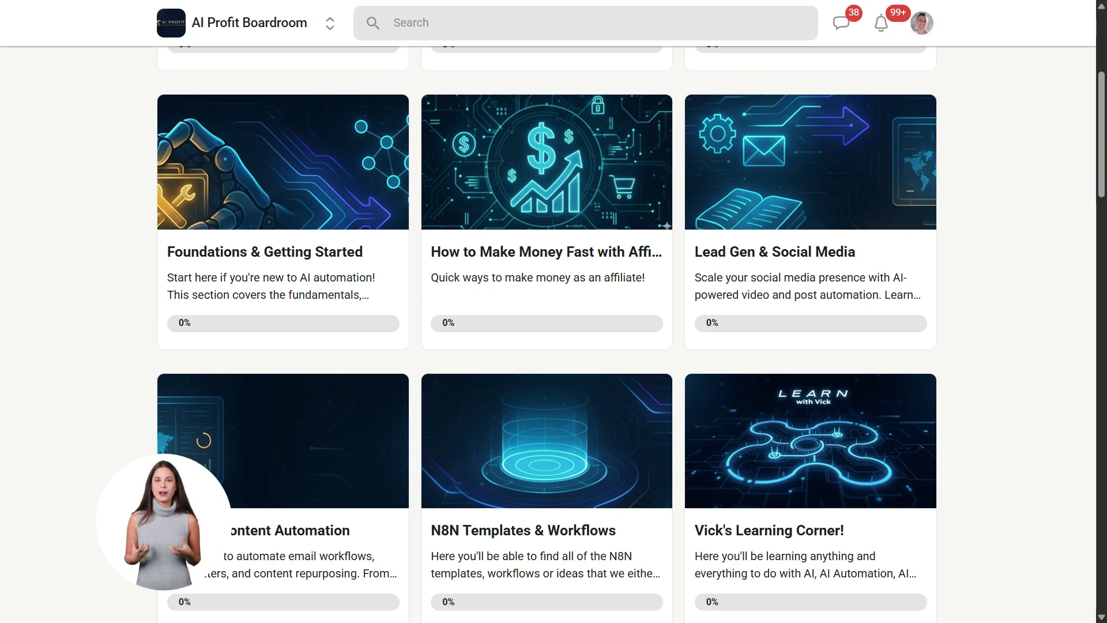
scroll(548, 335, down, 8)
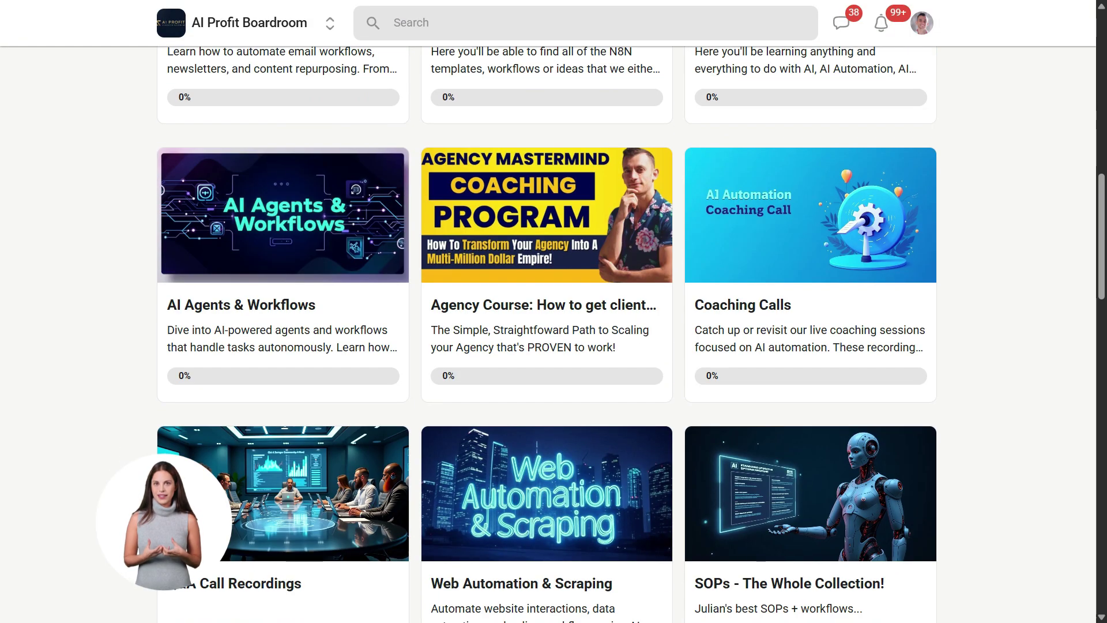
scroll(547, 334, down, 10)
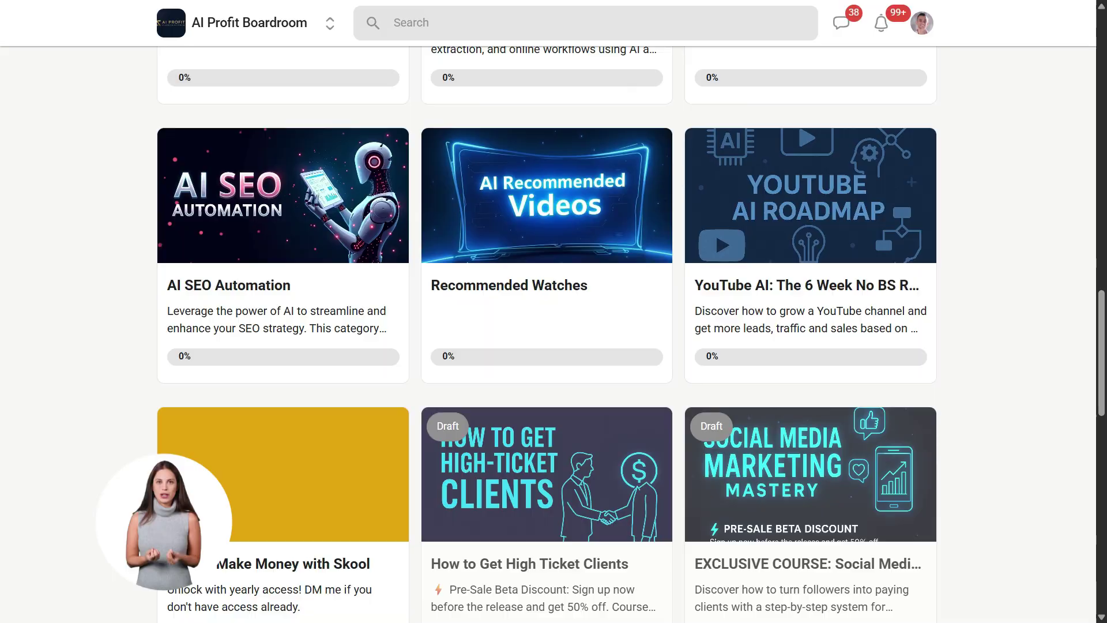
scroll(548, 335, down, 11)
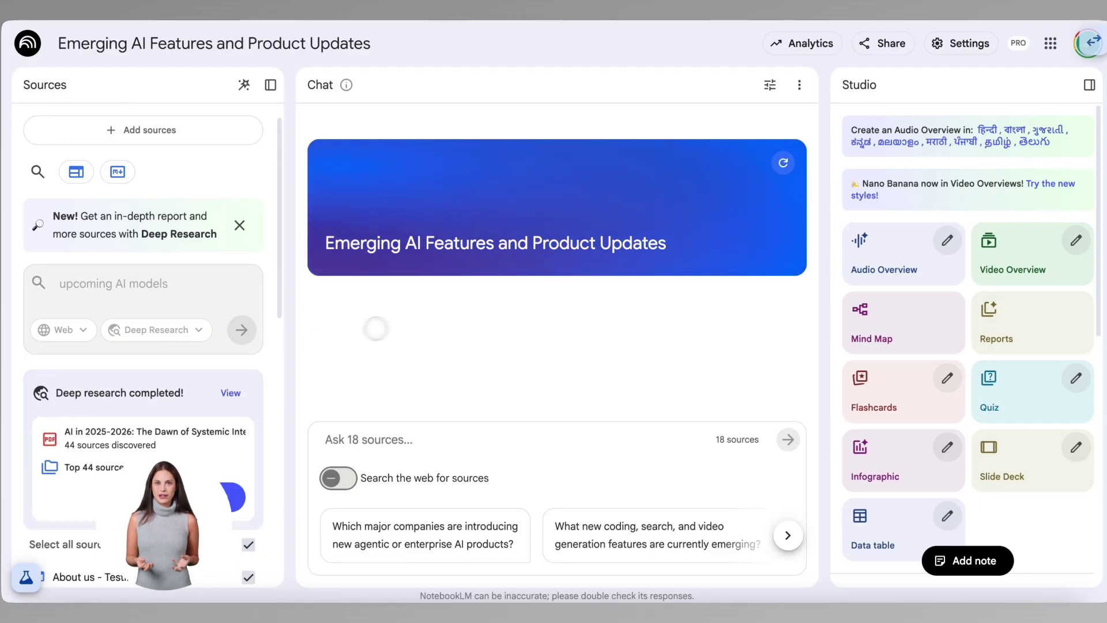
Open and scroll through the upcoming AI models Deep Research report.
click(231, 392)
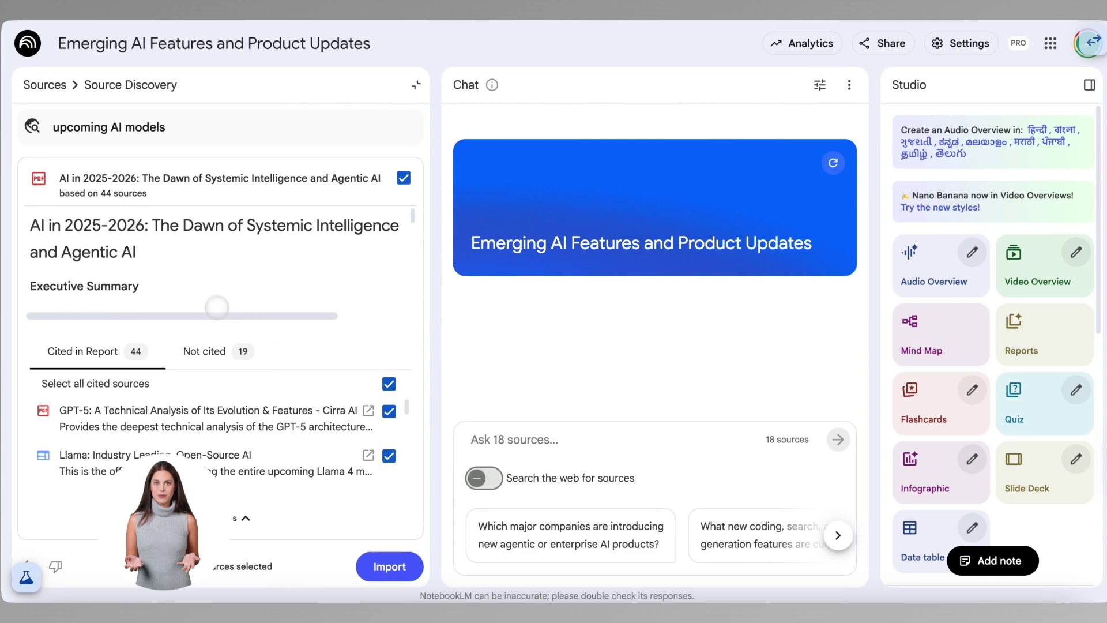
scroll(218, 276, down, 1)
scroll(222, 295, down, 10)
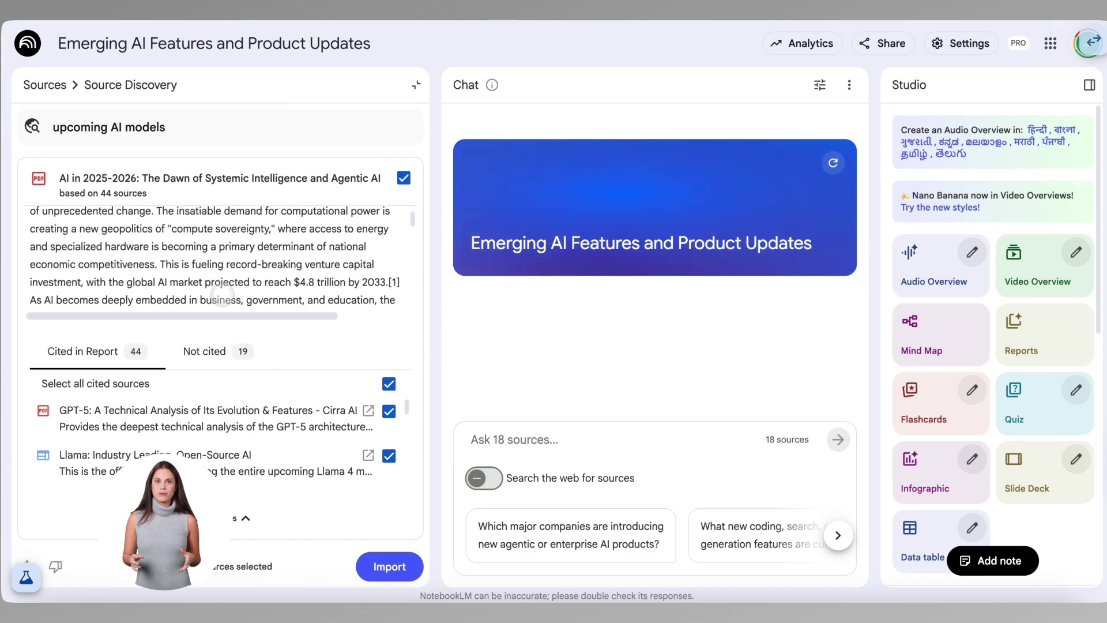
scroll(222, 296, down, 10)
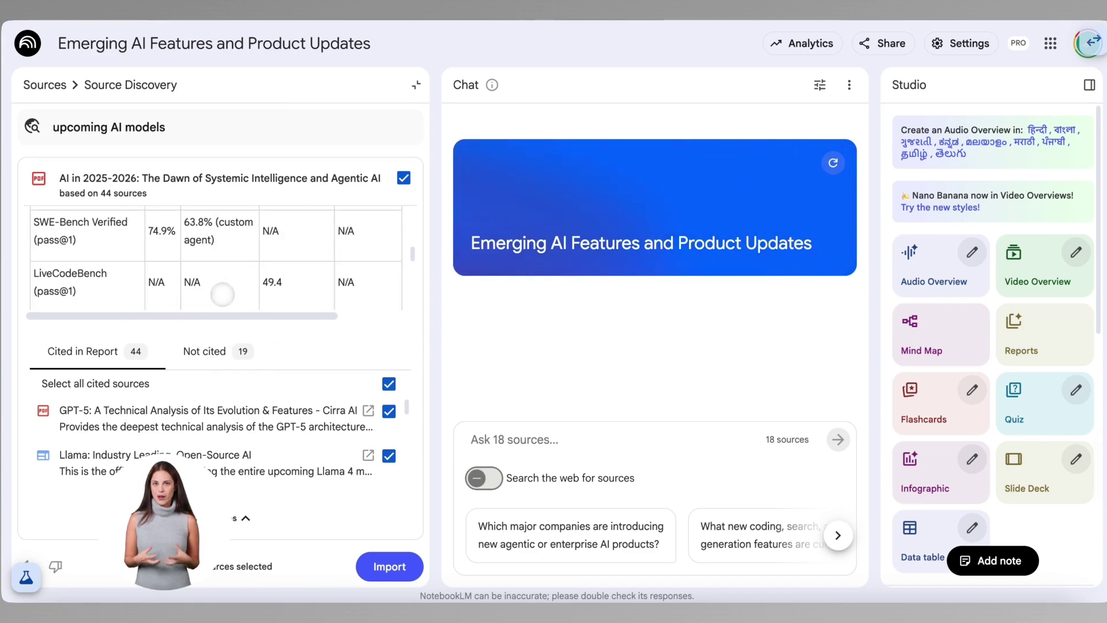
scroll(222, 294, up, 2)
scroll(225, 289, down, 1)
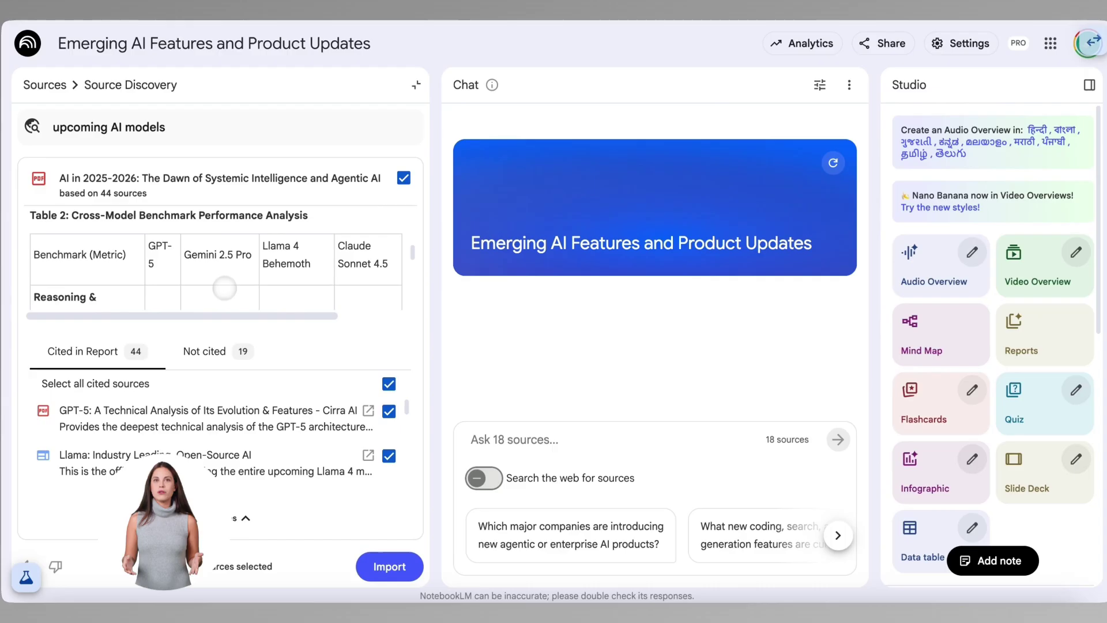
scroll(239, 267, down, 5)
scroll(239, 267, down, 15)
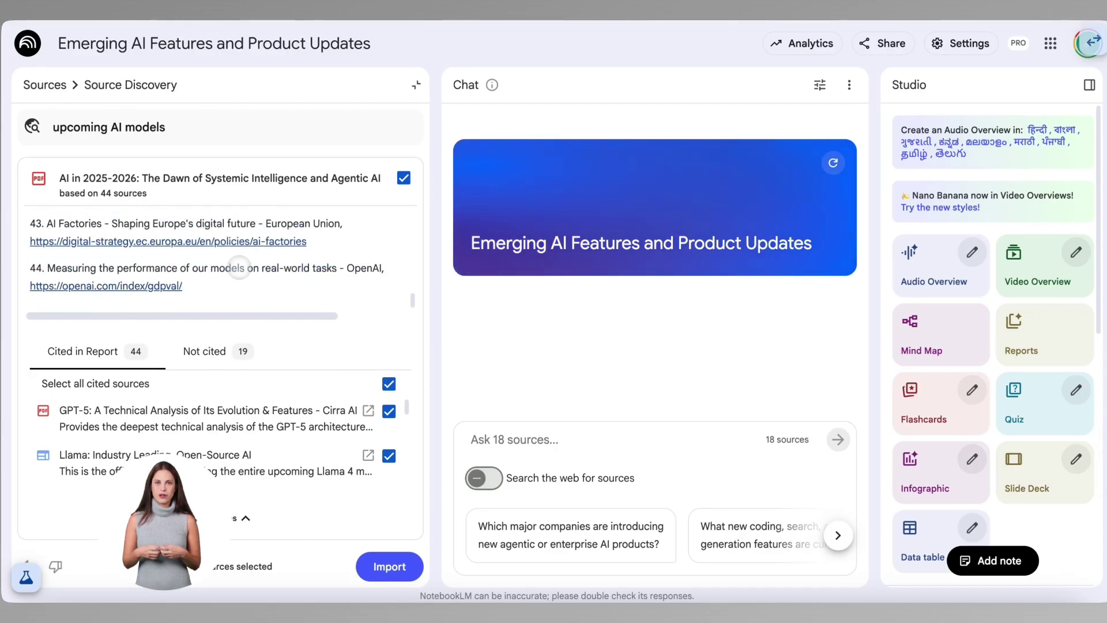
Compare the report's Not cited sources with those Cited in Report.
click(184, 351)
click(82, 351)
scroll(231, 456, down, 6)
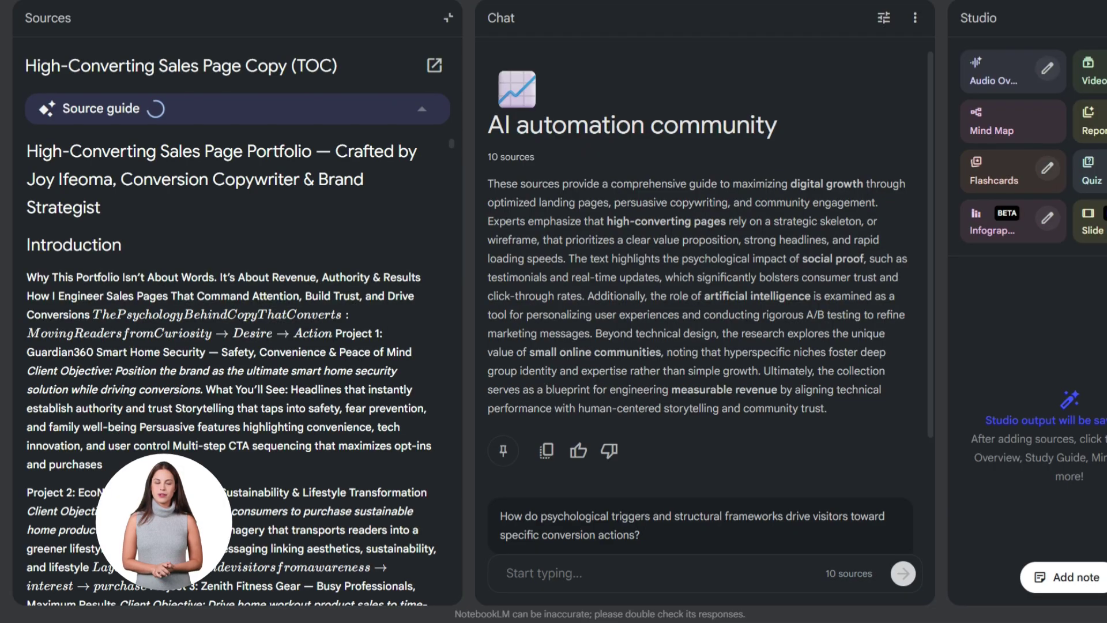
Scroll through the sales page copy source's guide summary and full text.
scroll(236, 253, down, 1)
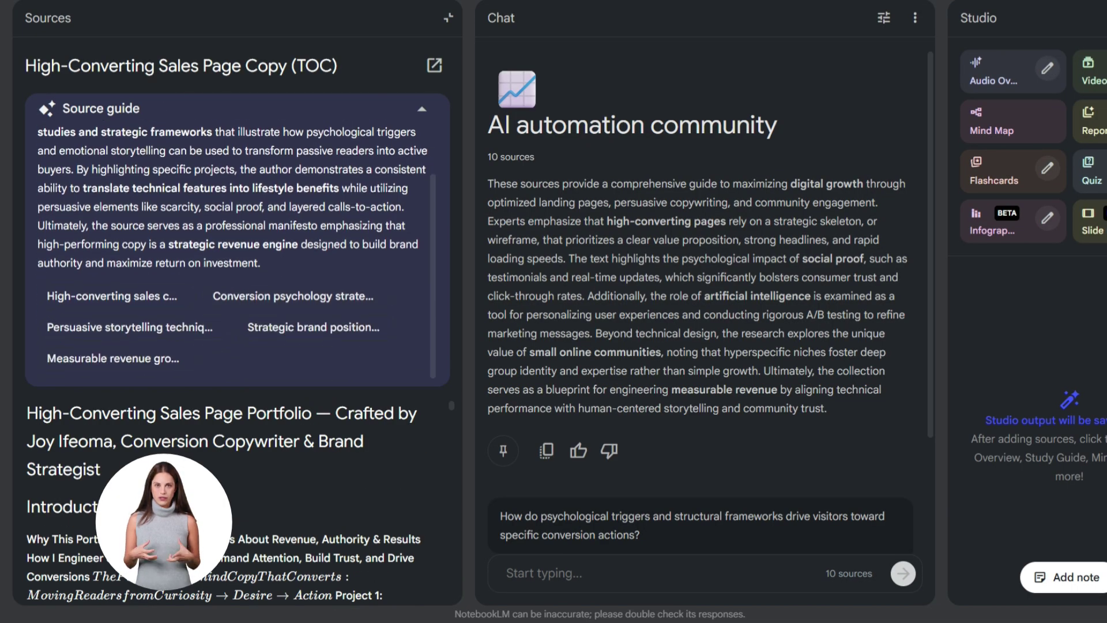
scroll(231, 501, down, 15)
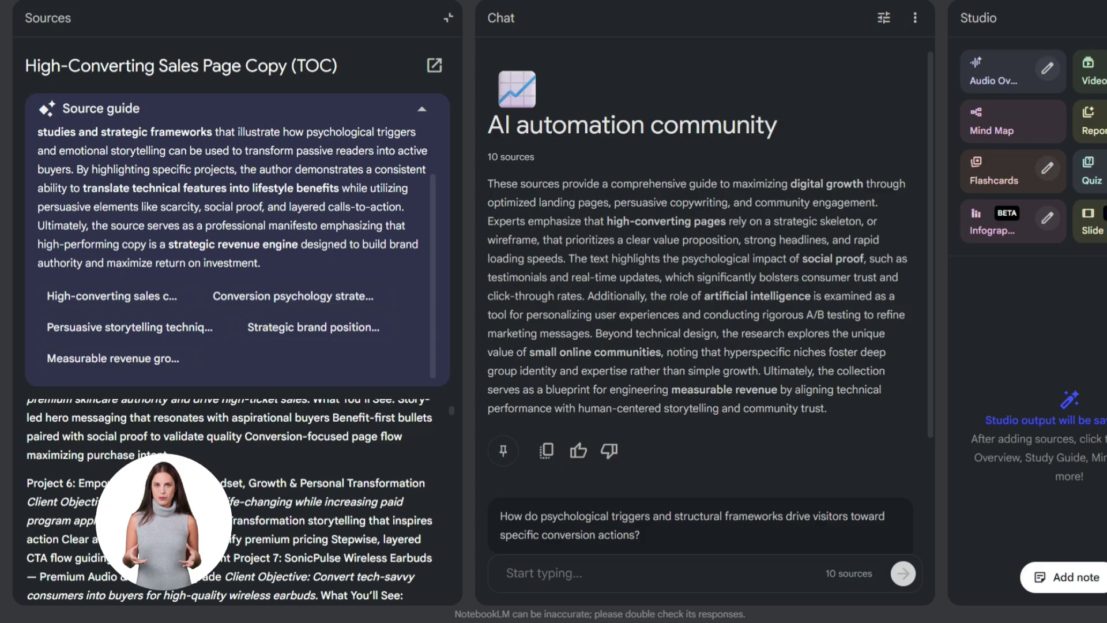
scroll(231, 502, down, 15)
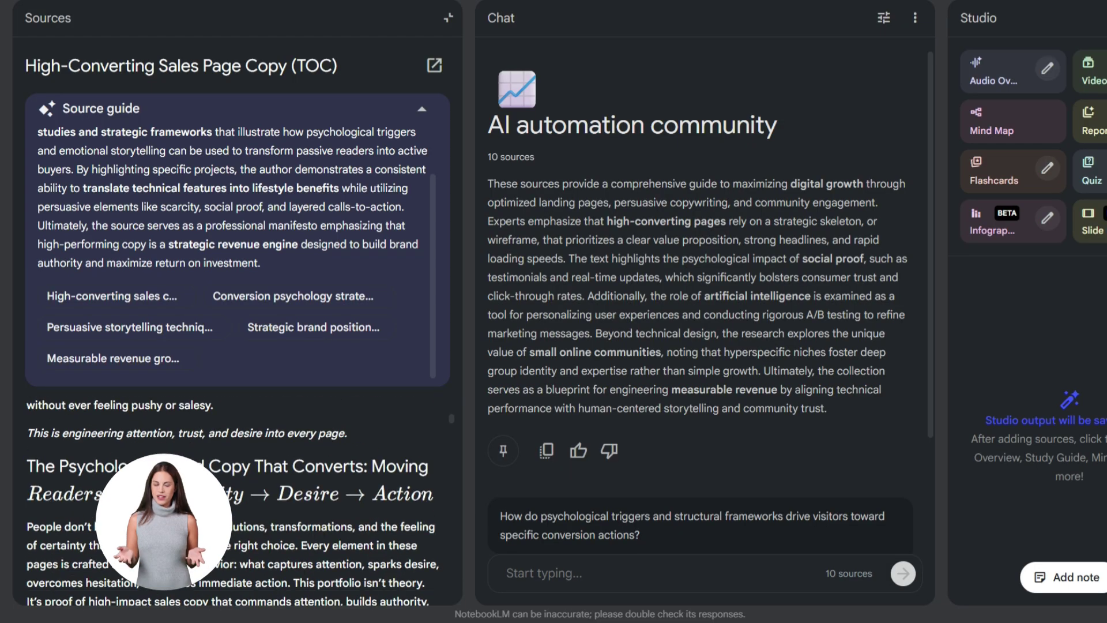
scroll(231, 502, down, 5)
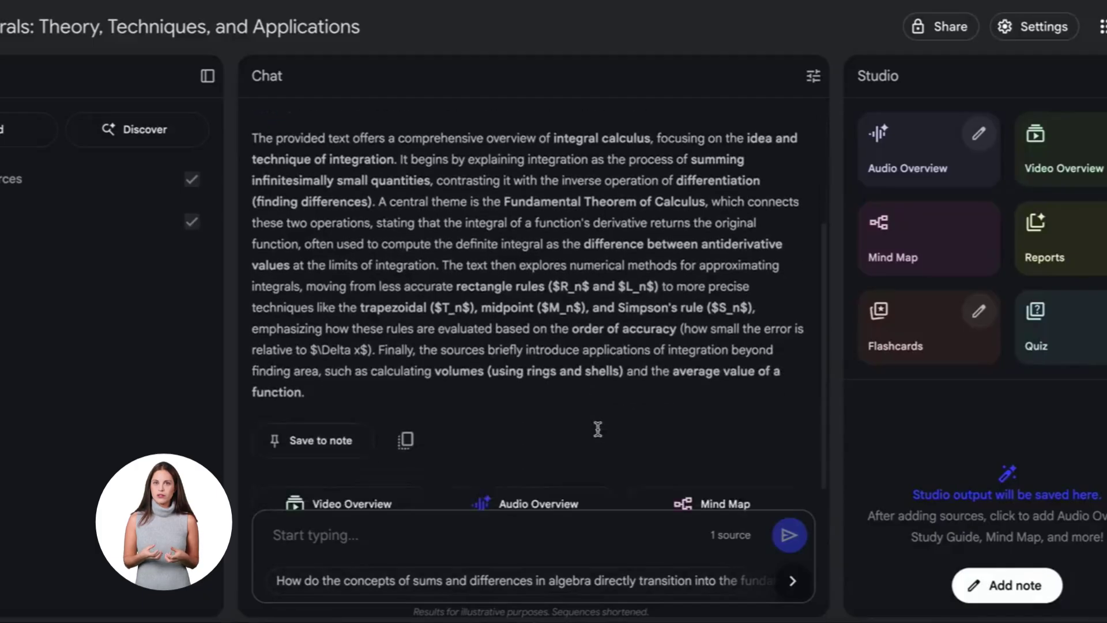
Ask 'how do you integrate trigonometry functions?', then the suggested Bewick's swans migration question.
text(how do you integrate trigonometry fu)
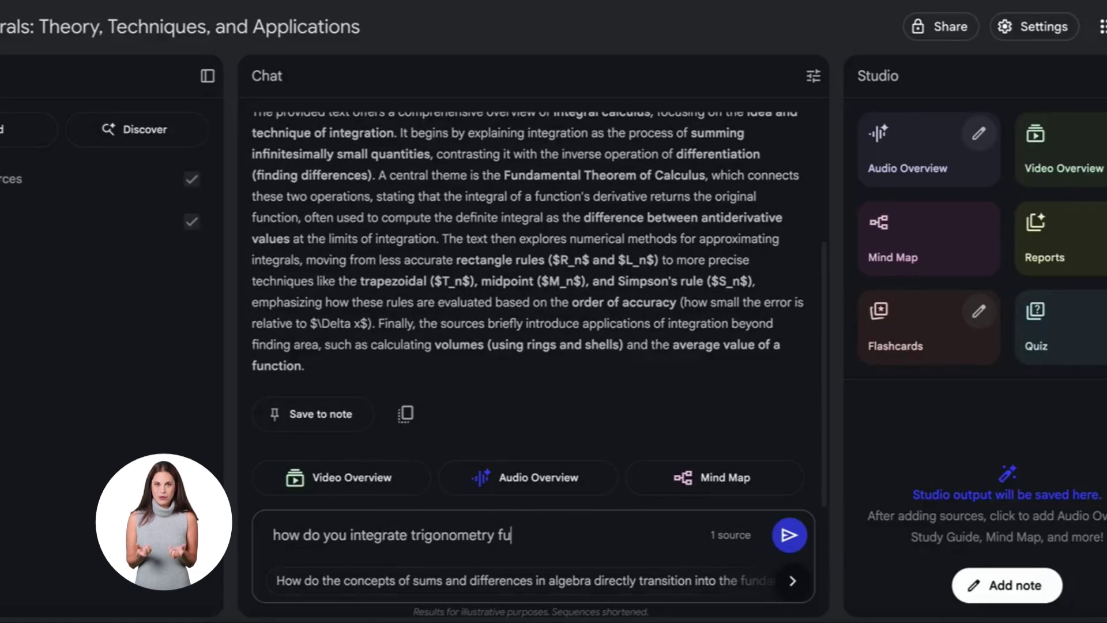
text(nctions?)
key(Return)
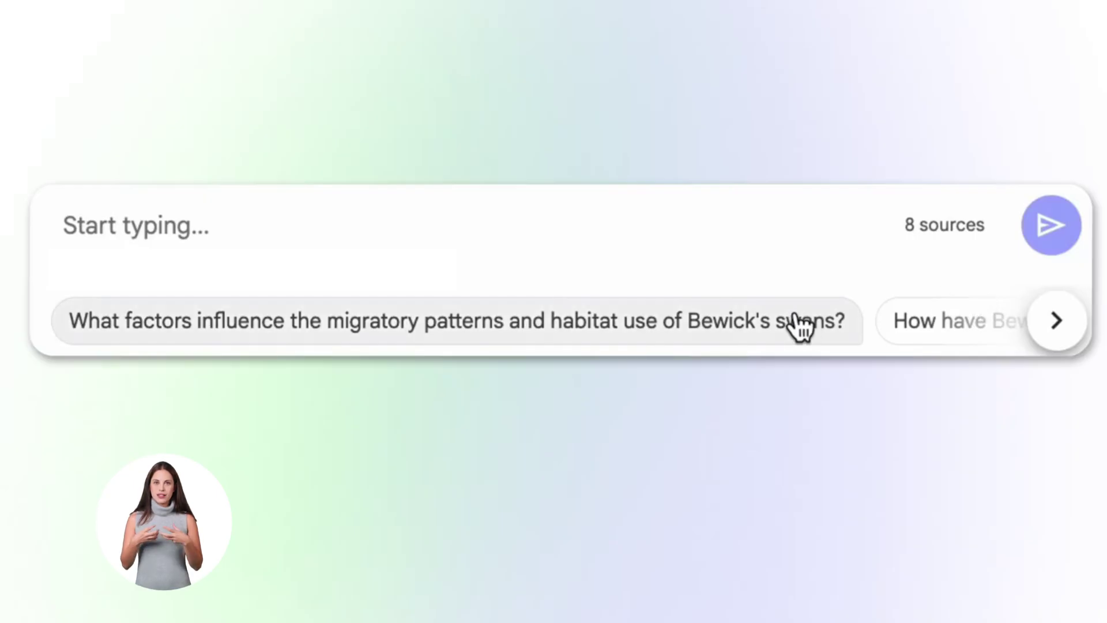
click(799, 324)
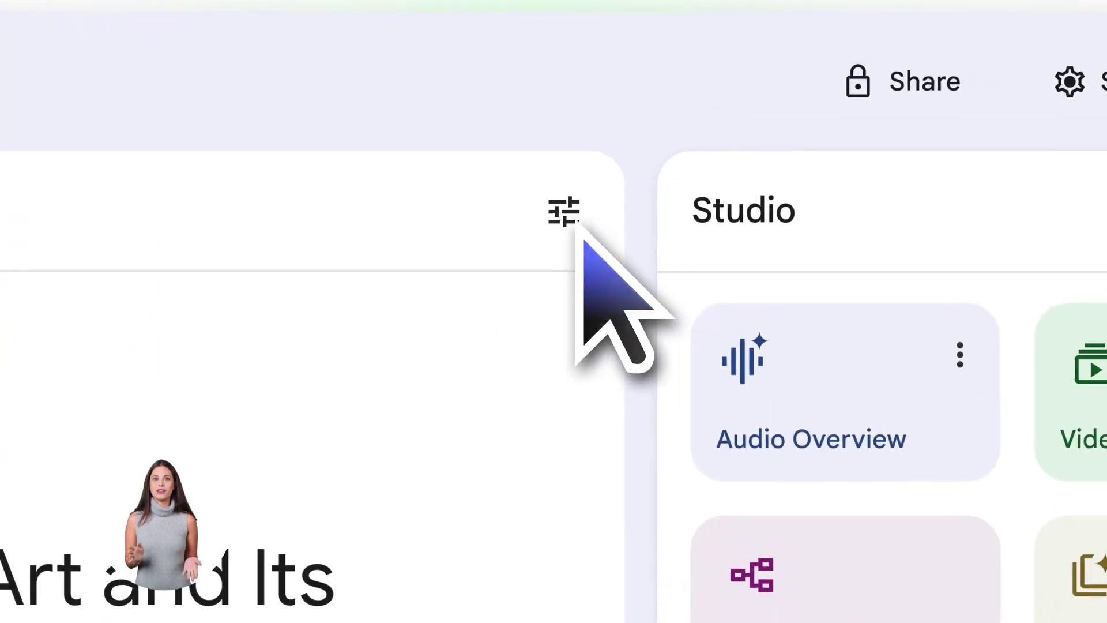
Set the chat's conversational style to Learning Guide and save it.
click(551, 225)
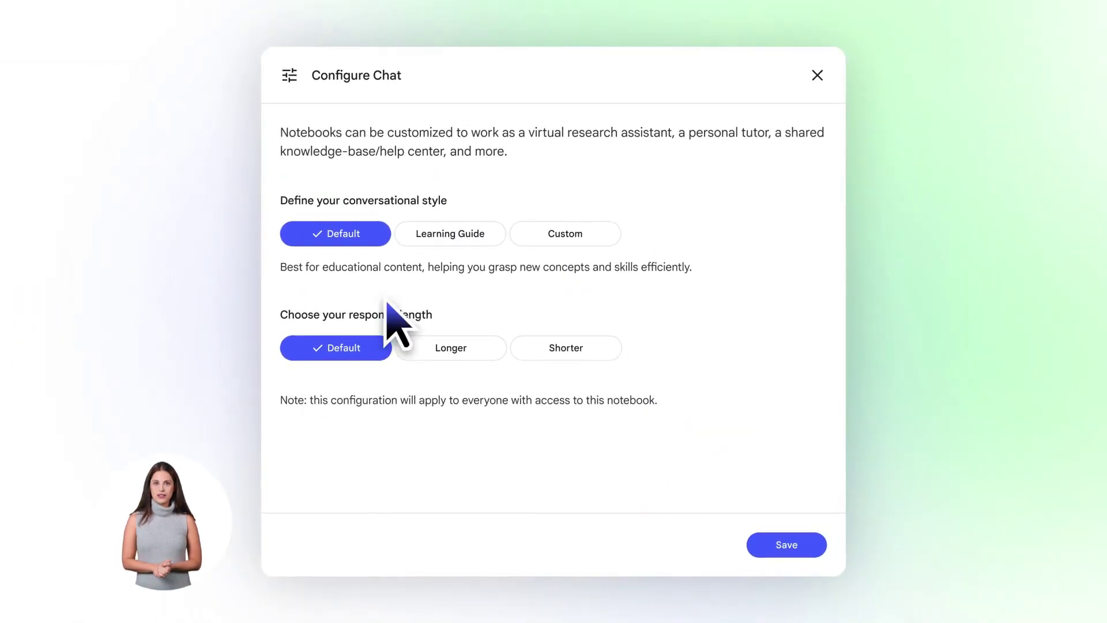
click(452, 237)
click(786, 545)
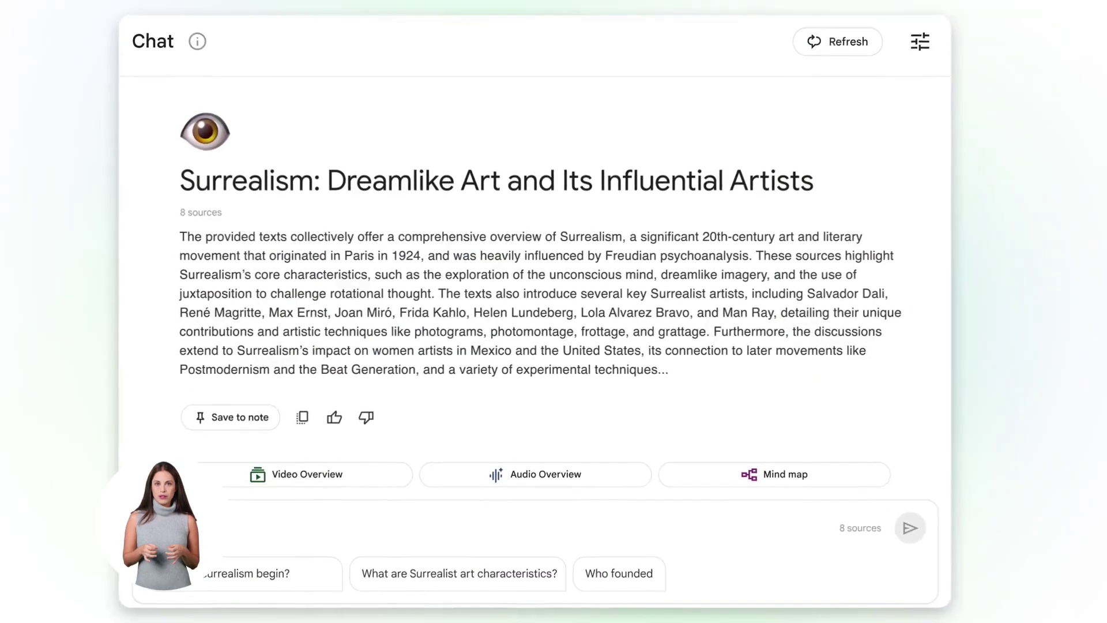
Tell the tutor you're studying for AP Art History and send three Surrealism questions.
text(Let’s get started!)
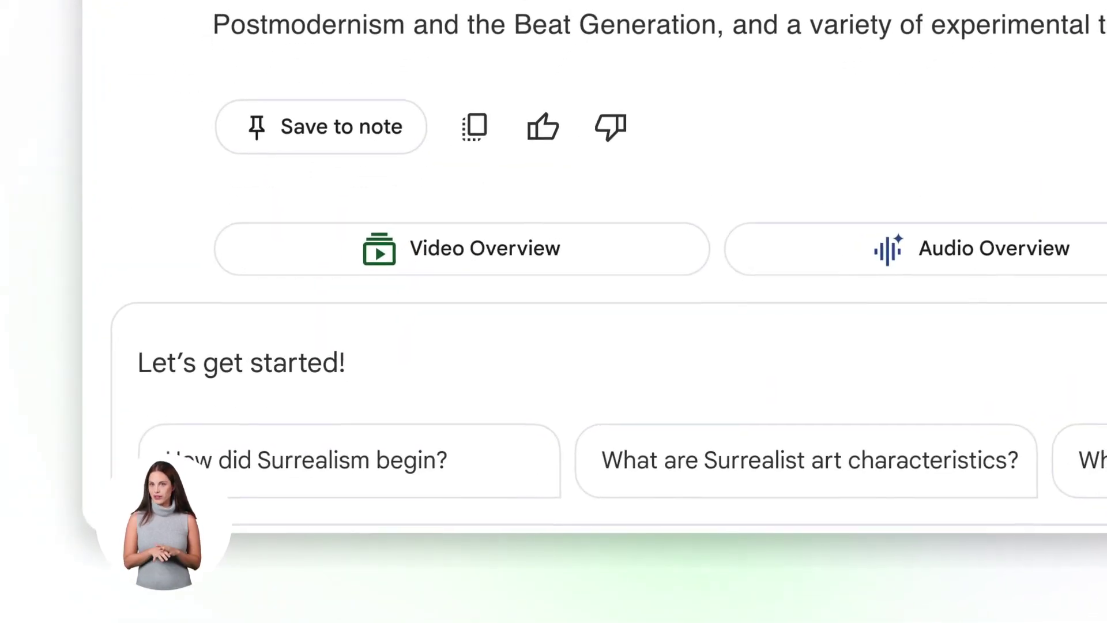
key(Return)
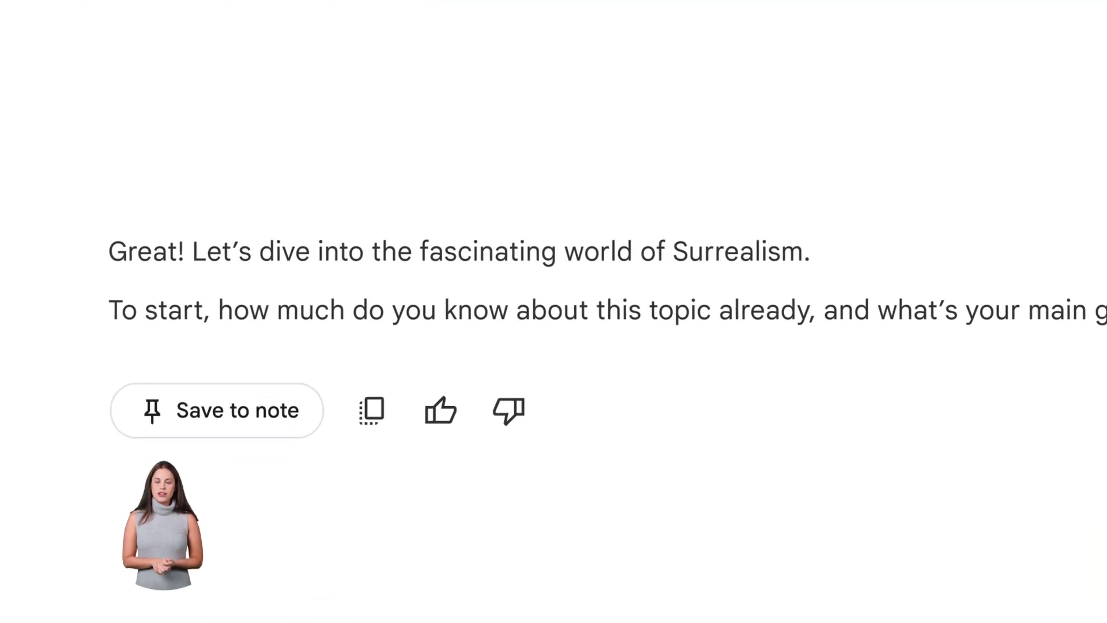
text(I am a high school junior studying for an AP Art History exam. I know a little about sur)
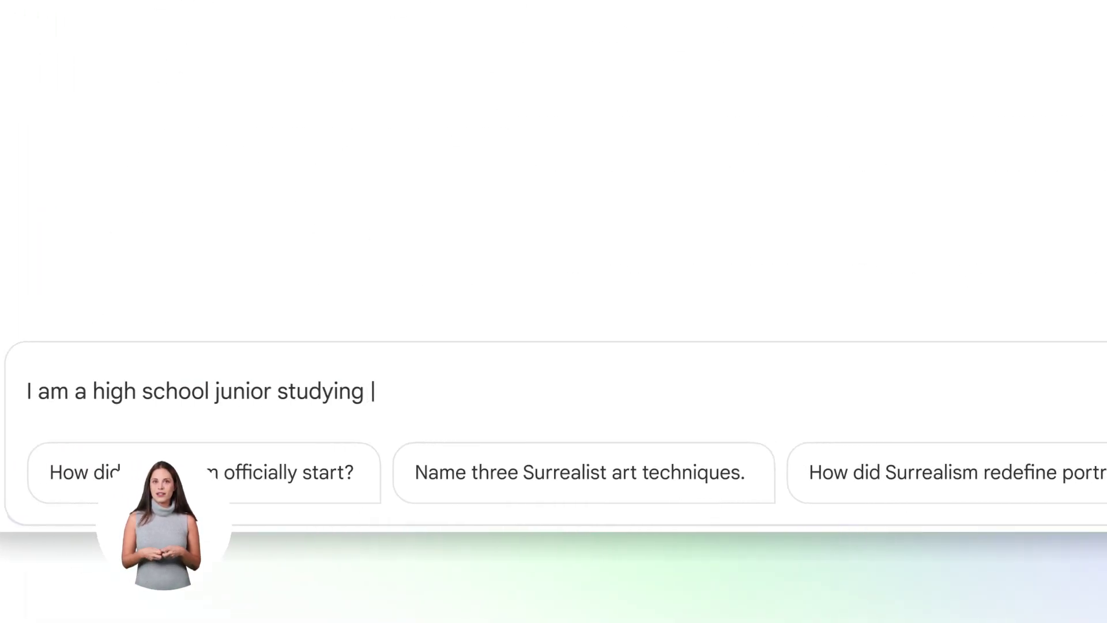
text(realism but would love to cover the fundamentals)
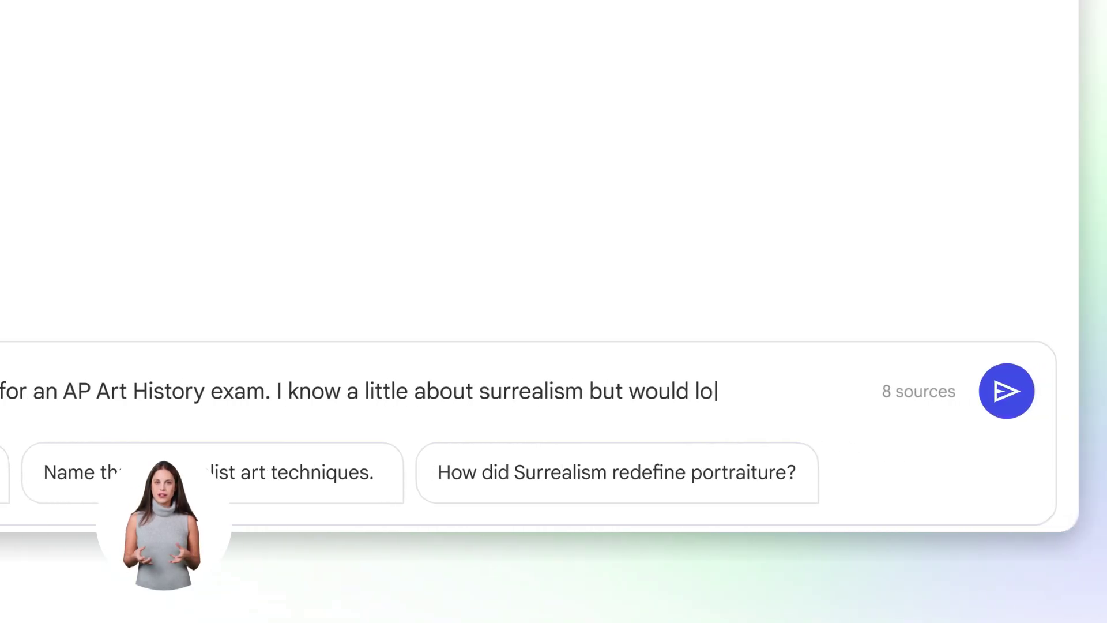
key(Return)
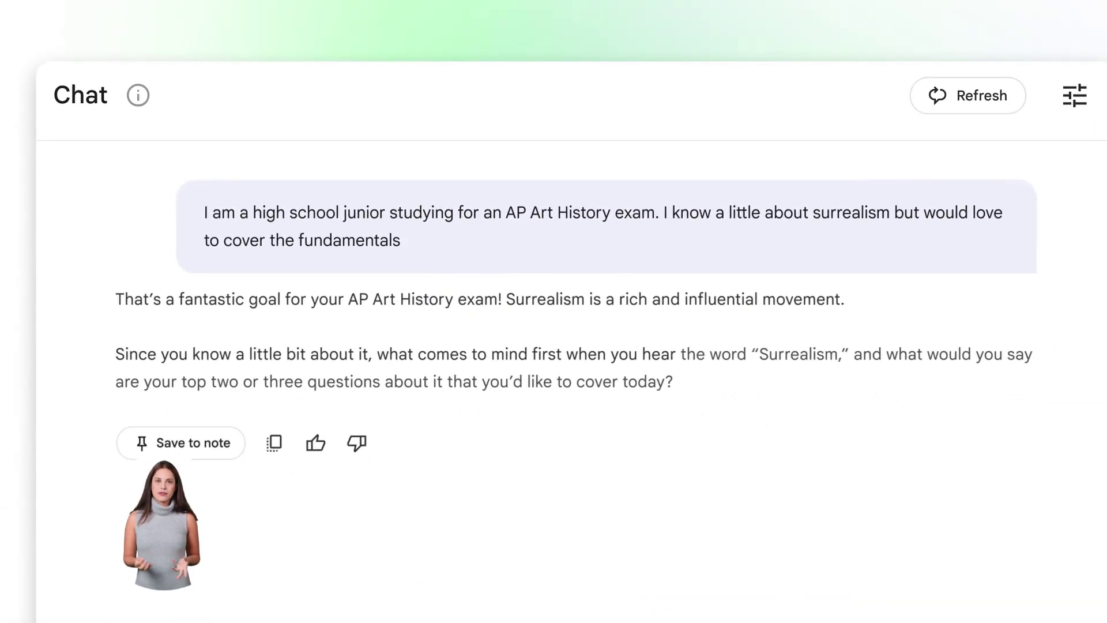
text(My top questio)
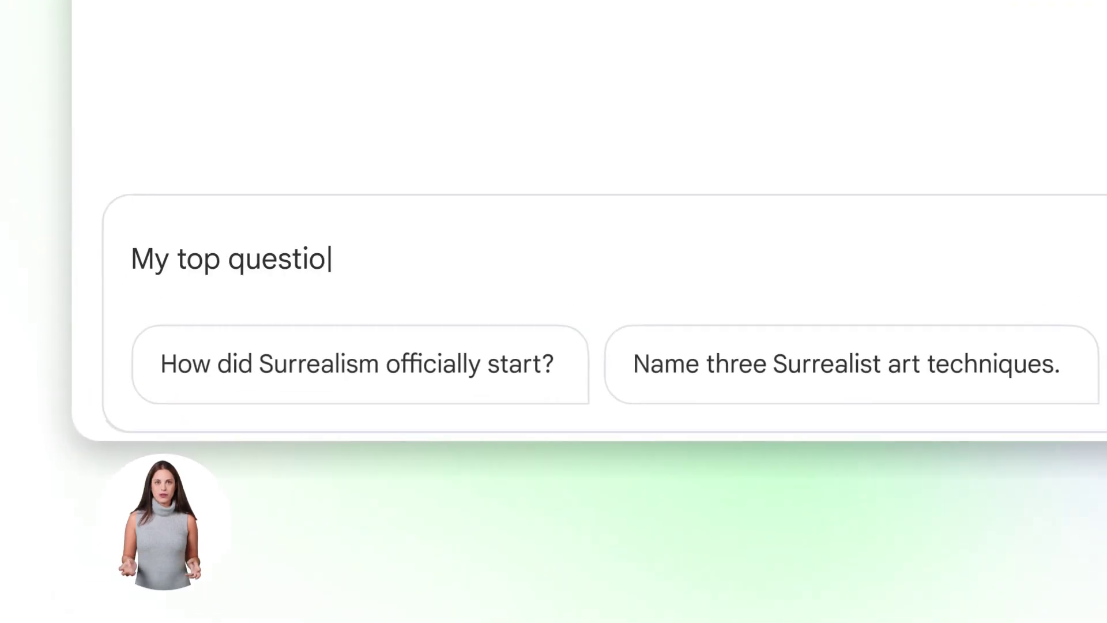
text(ns are 1) When was it founded? 2) Why was it founded? 3) How does it e)
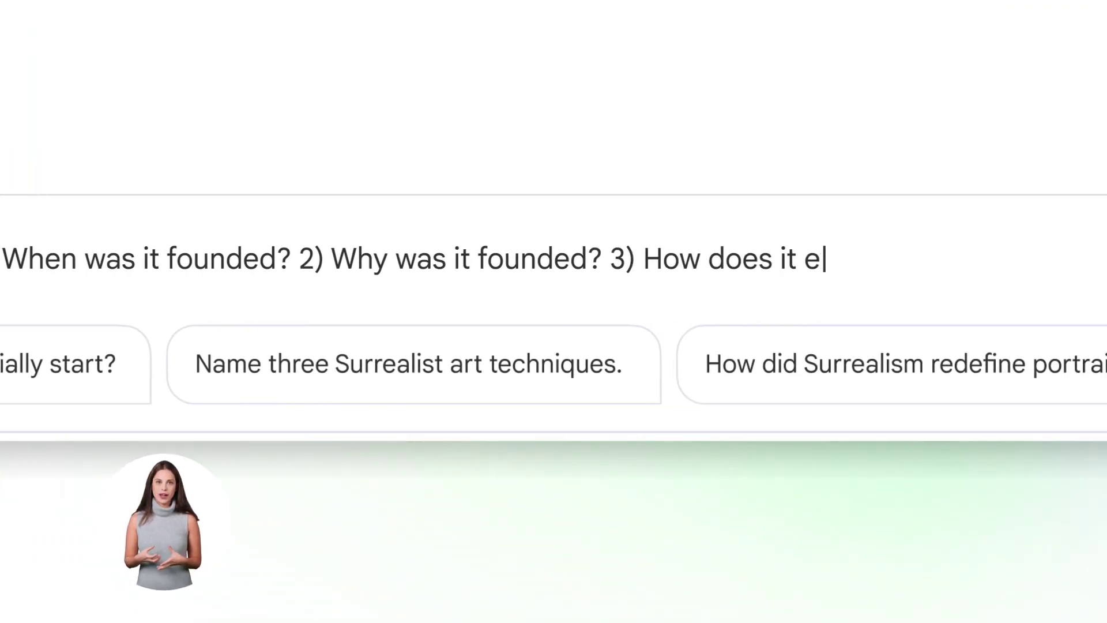
text(xist today?)
key(Return)
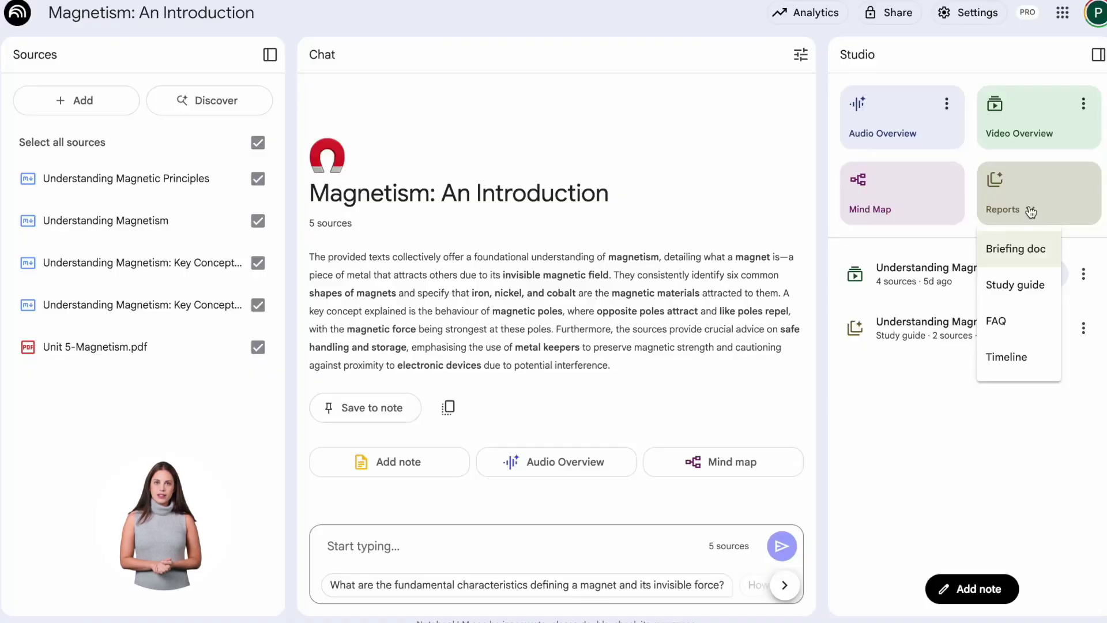
Generate a Magnetism study guide and highlight its quiz questions.
click(1025, 293)
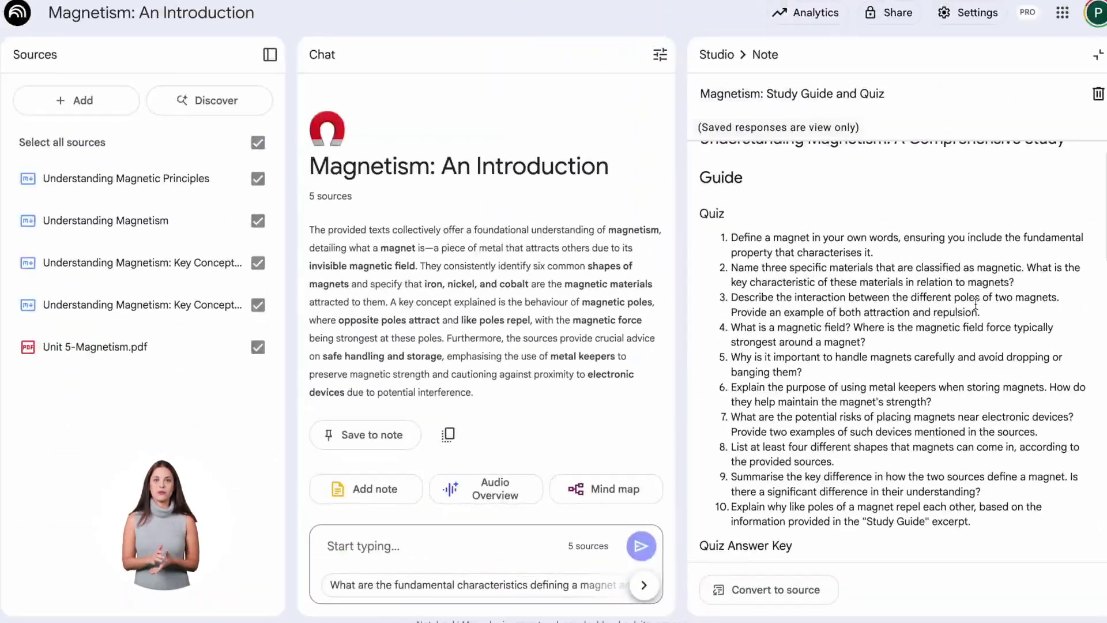
drag(700, 168, 823, 619)
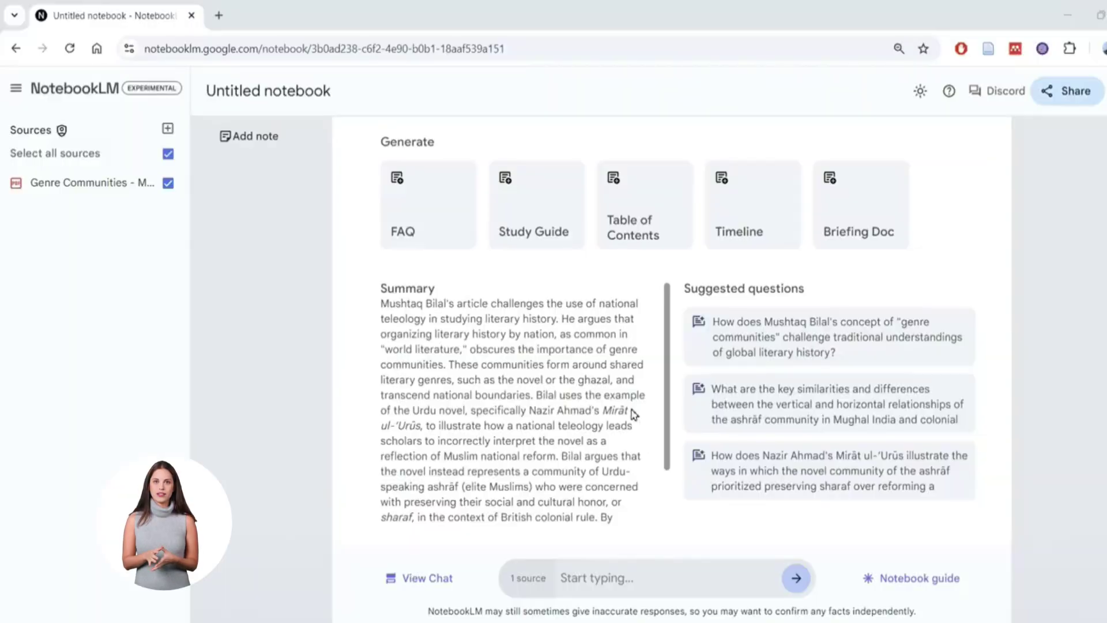
Generate a study guide, then review the first briefing doc and study guide notes.
click(552, 225)
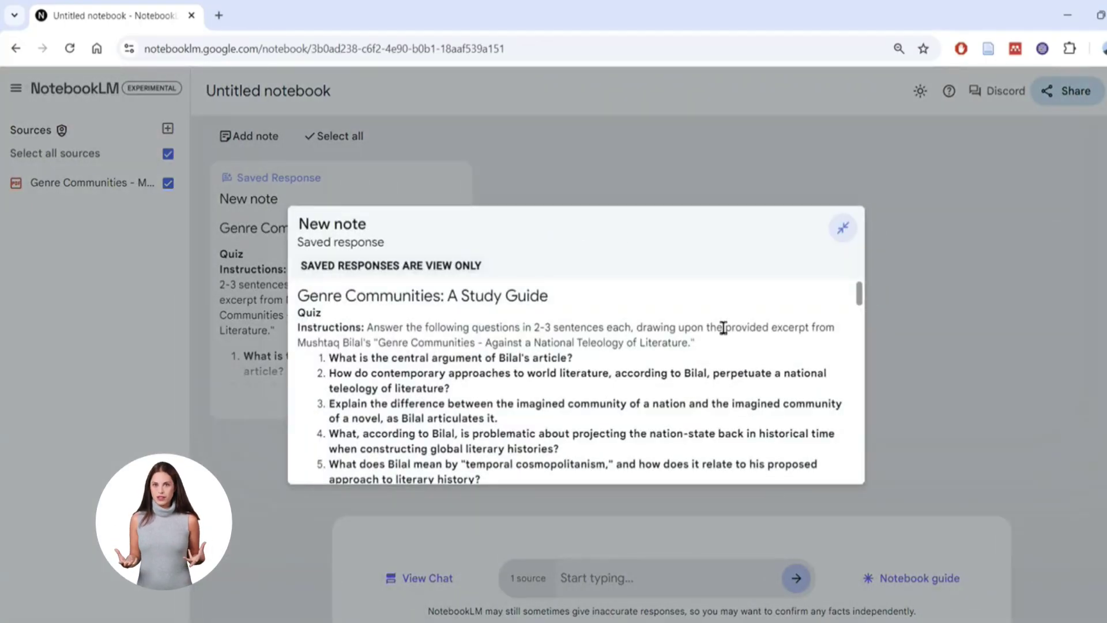
scroll(723, 327, down, 2)
scroll(723, 328, down, 2)
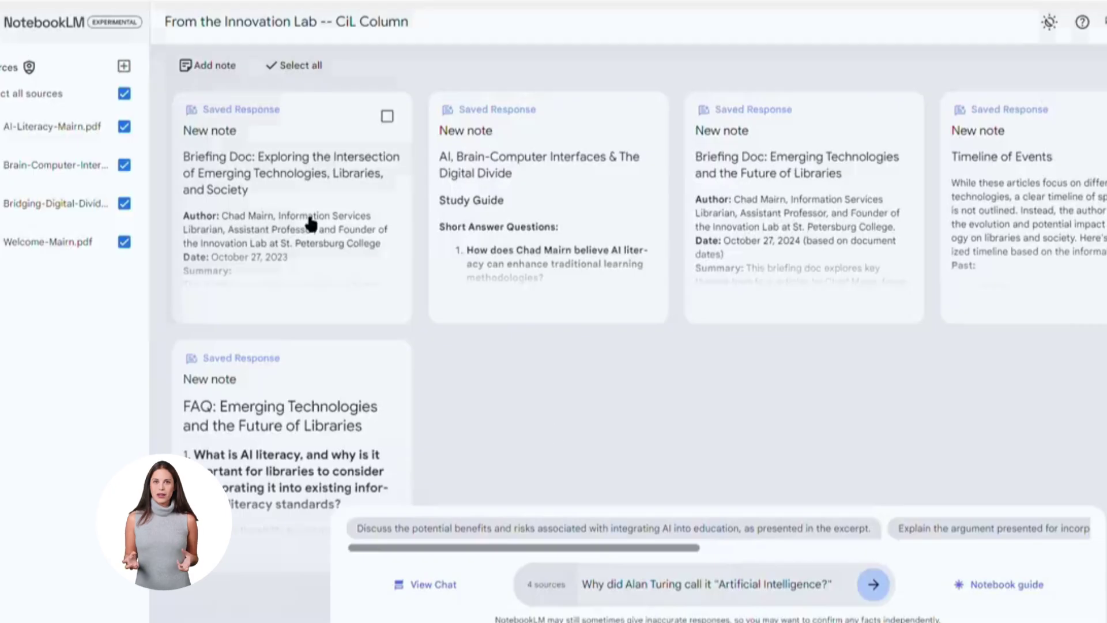
click(309, 223)
scroll(951, 268, down, 4)
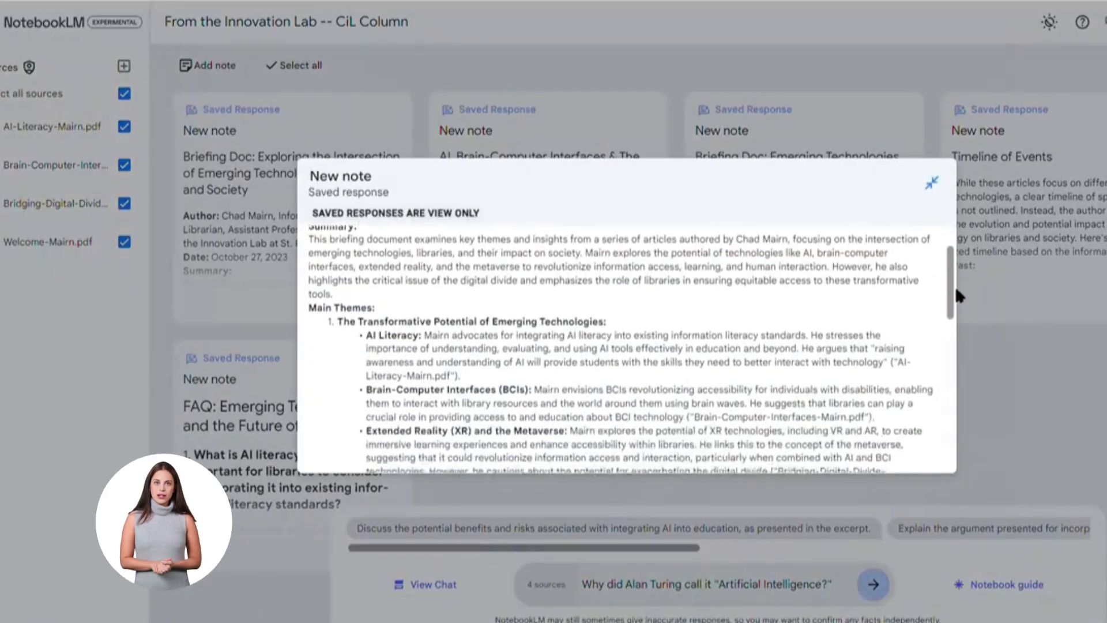
key(Escape)
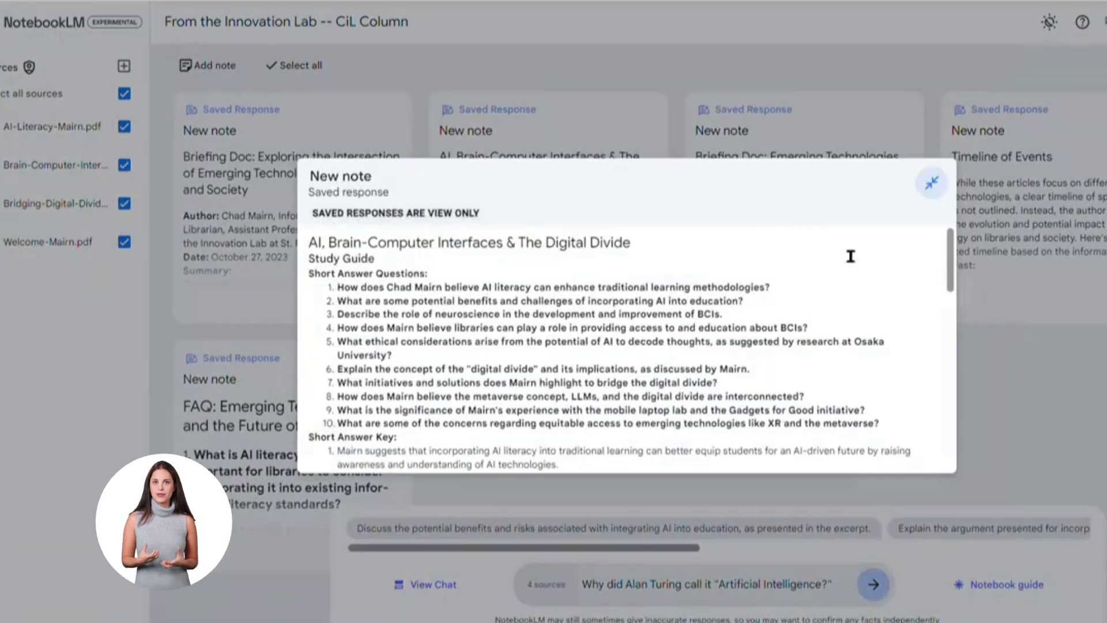
scroll(947, 260, down, 1)
scroll(946, 261, down, 4)
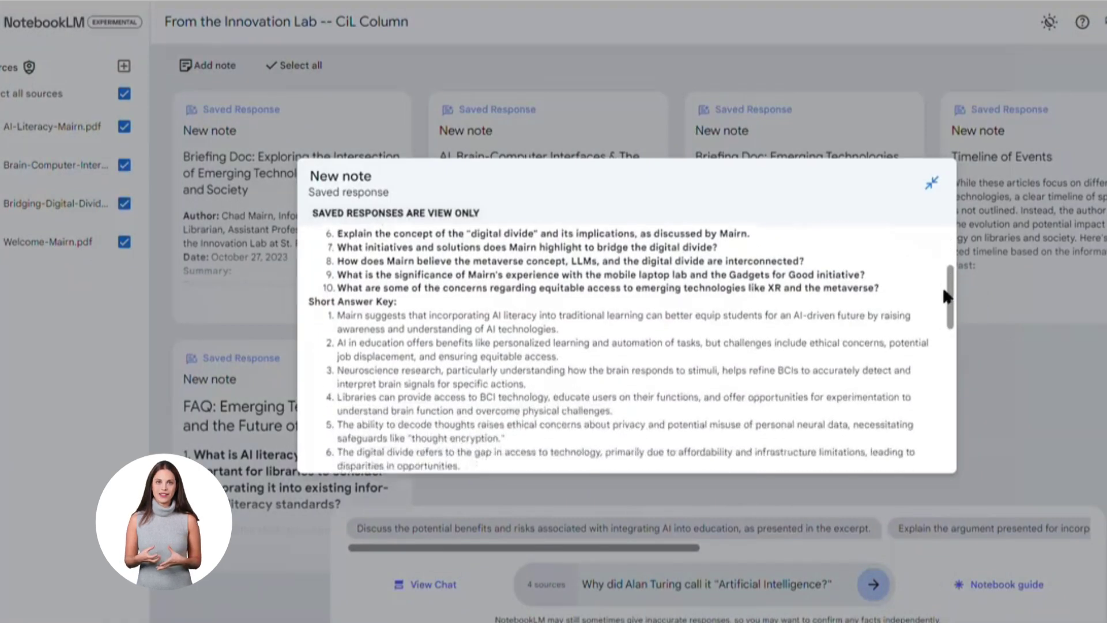
click(932, 197)
Review the Emerging Technologies briefing, timeline and FAQ notes, then send the UBI anecdote question.
click(771, 188)
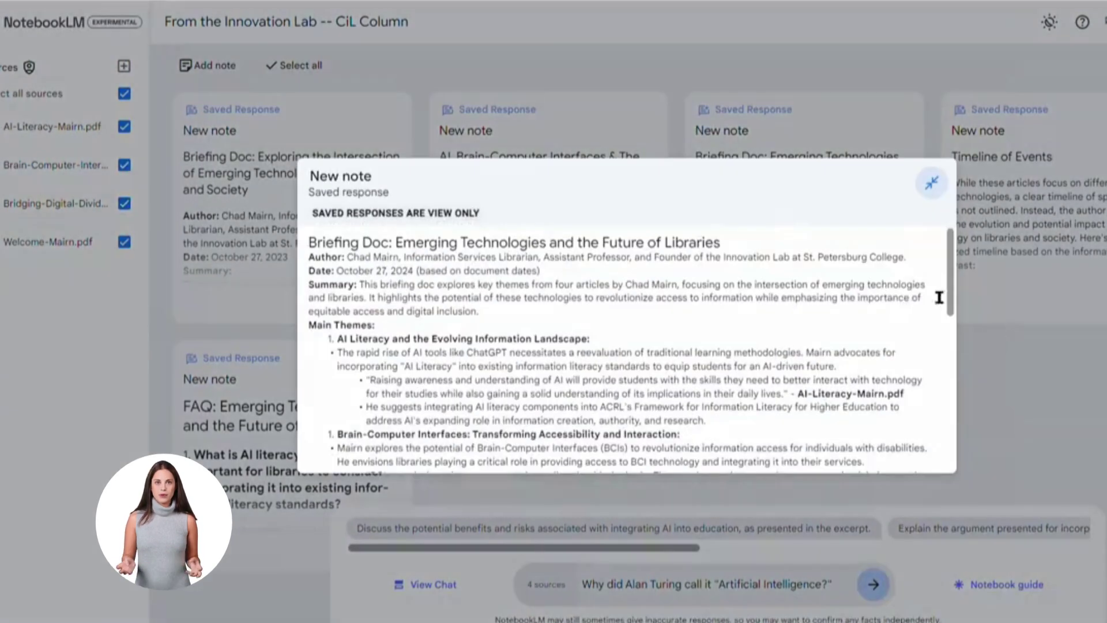
scroll(950, 289, down, 3)
scroll(950, 317, down, 2)
click(932, 183)
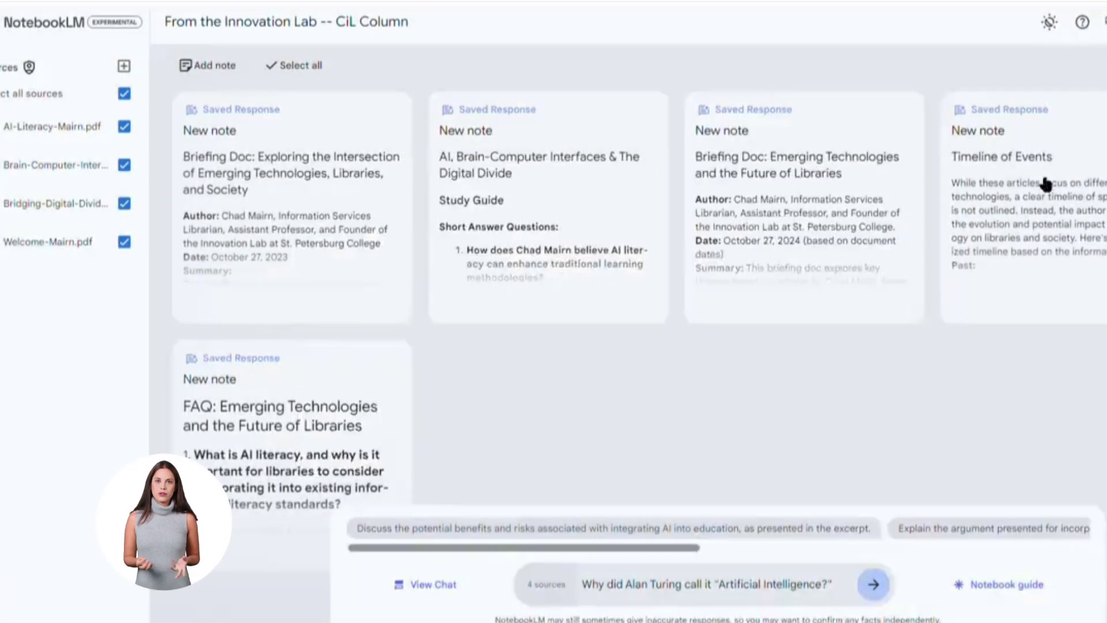
click(1042, 183)
scroll(951, 268, down, 2)
scroll(954, 286, down, 2)
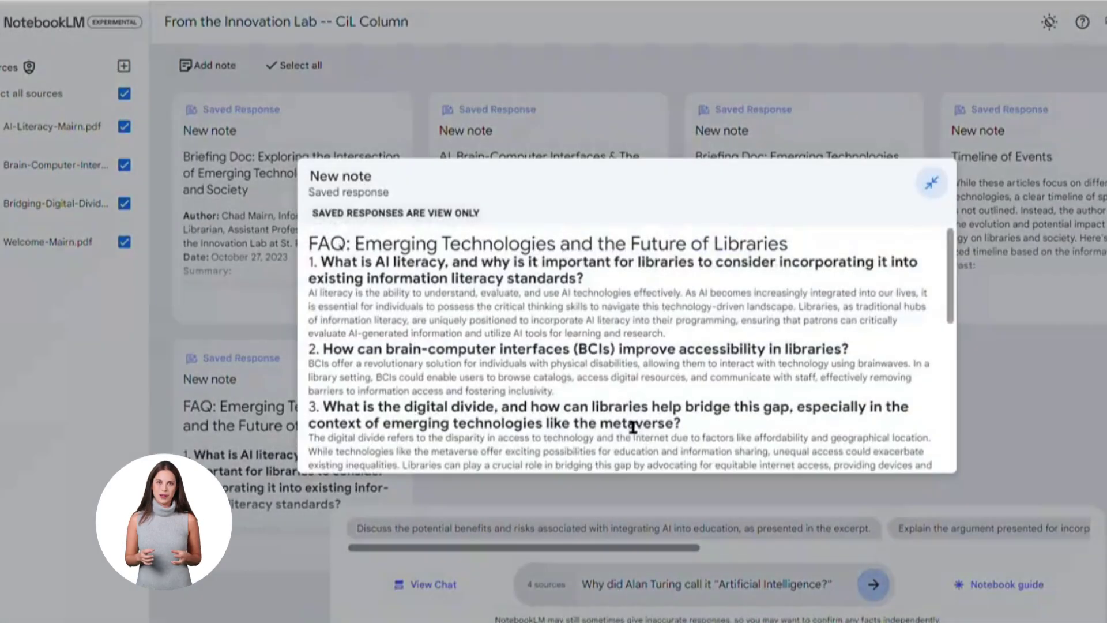
scroll(948, 301, down, 1)
scroll(946, 295, down, 3)
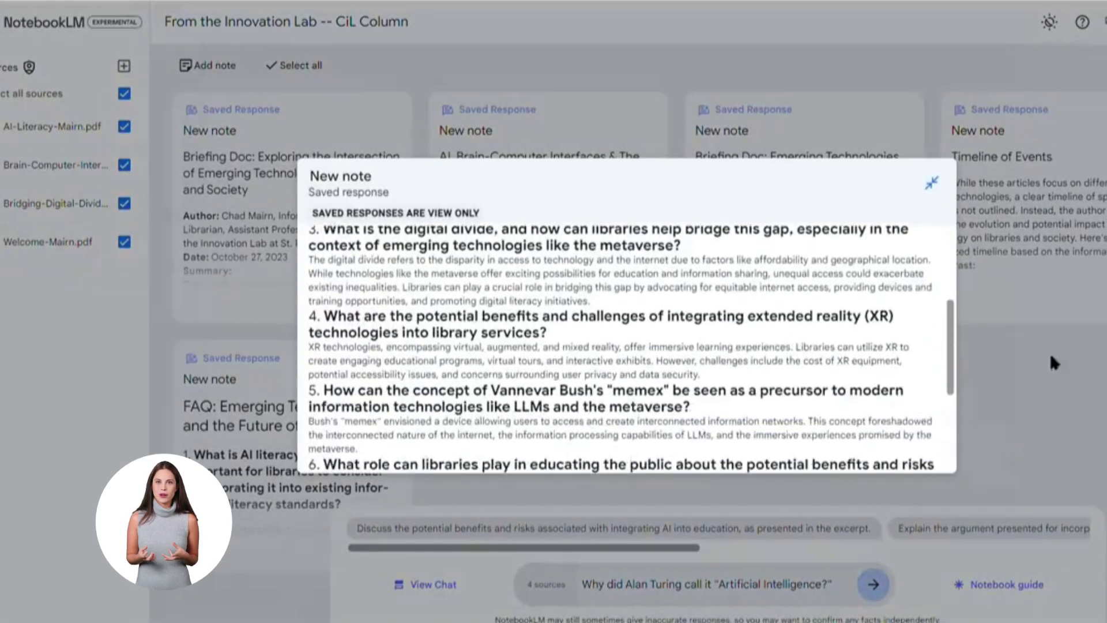
click(1050, 352)
click(883, 588)
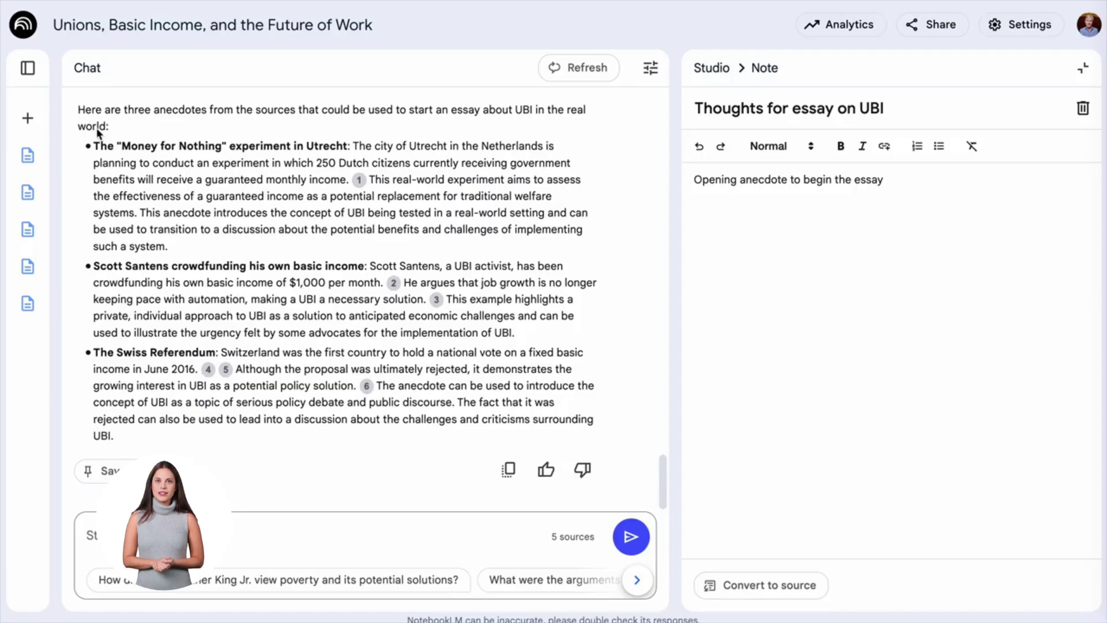
Paste the Money for Nothing Utrecht anecdote below the text in the UBI essay note.
drag(112, 162, 198, 256)
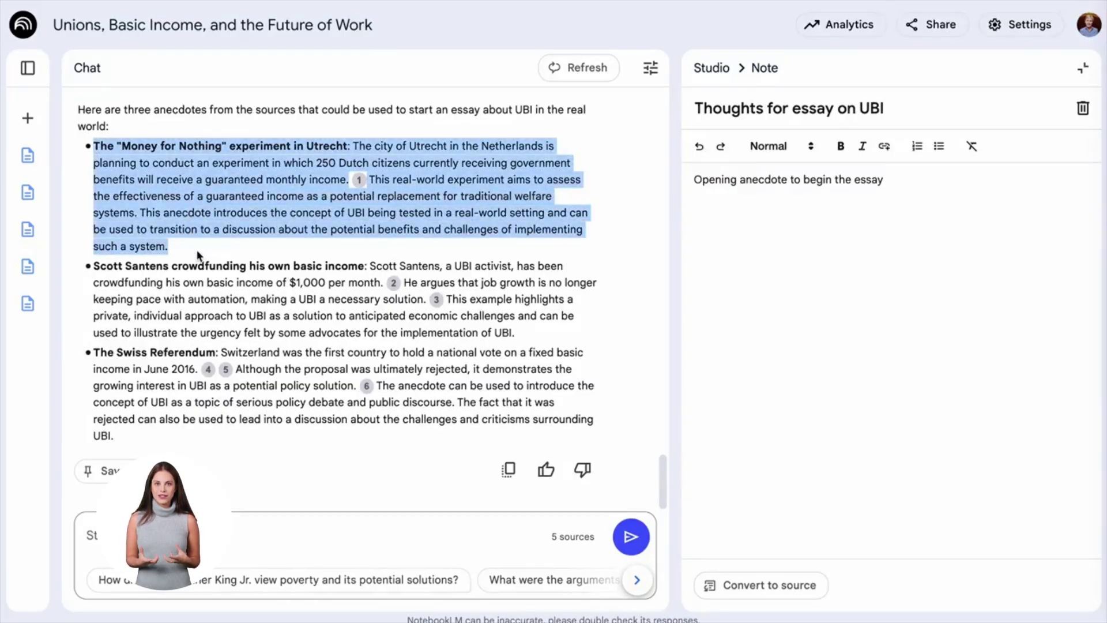
click(823, 243)
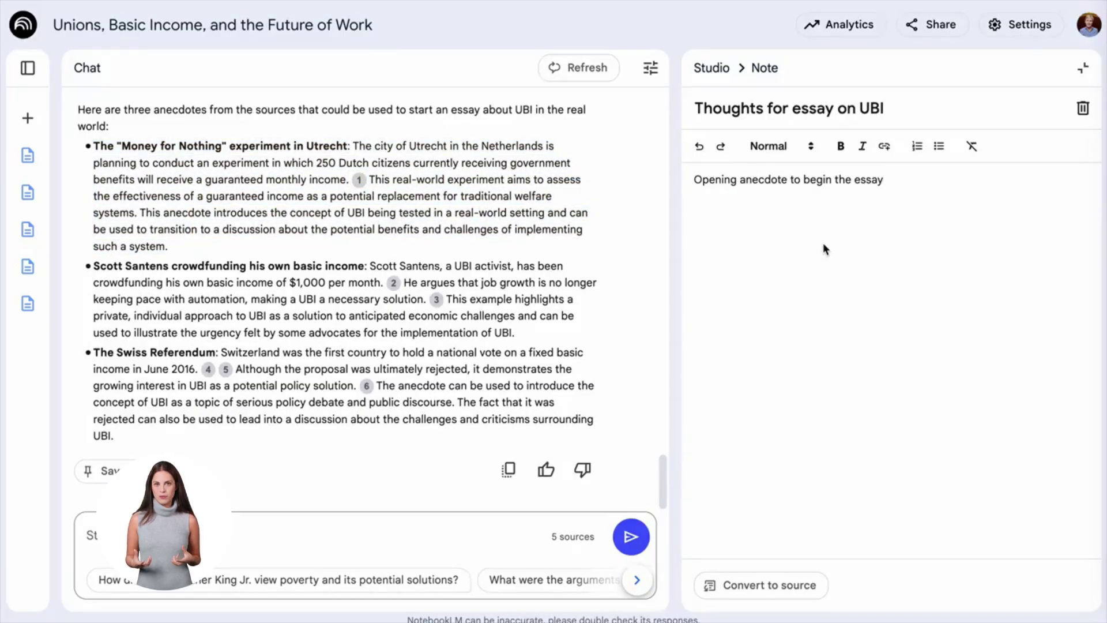
key(Return)
key(Return)
text(The "Money for Nothing" experiment in Utrecht: The city of Utrecht in the Netherlands is planning to conduct an experiment in which 250 Dutch citizens currently receiving government benefits will receive a guaranteed monthly income.1 This real-world experiment aims to assess the effectiveness of a guaranteed income as a potential replacement for traditional welfare systems. This anecdote introduces the concept of UBI being tested in a real-world setting and can be used to transition to a discussion about the potential benefits and challenges of implementing such a system.)
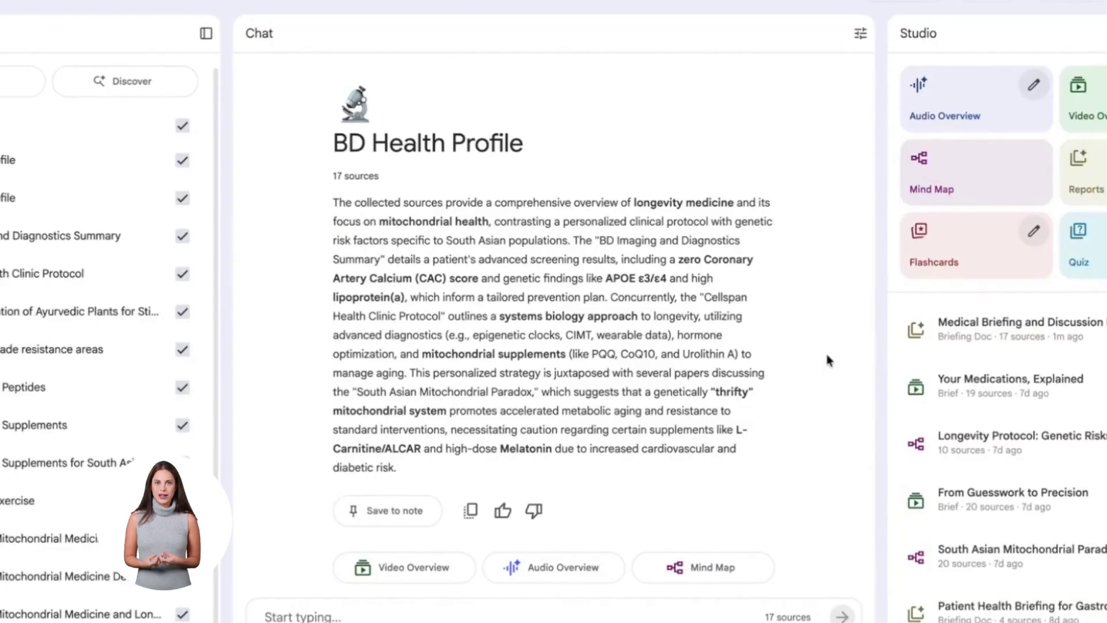
Open the Medical Briefing and Discussion Points report and read through it.
click(1060, 327)
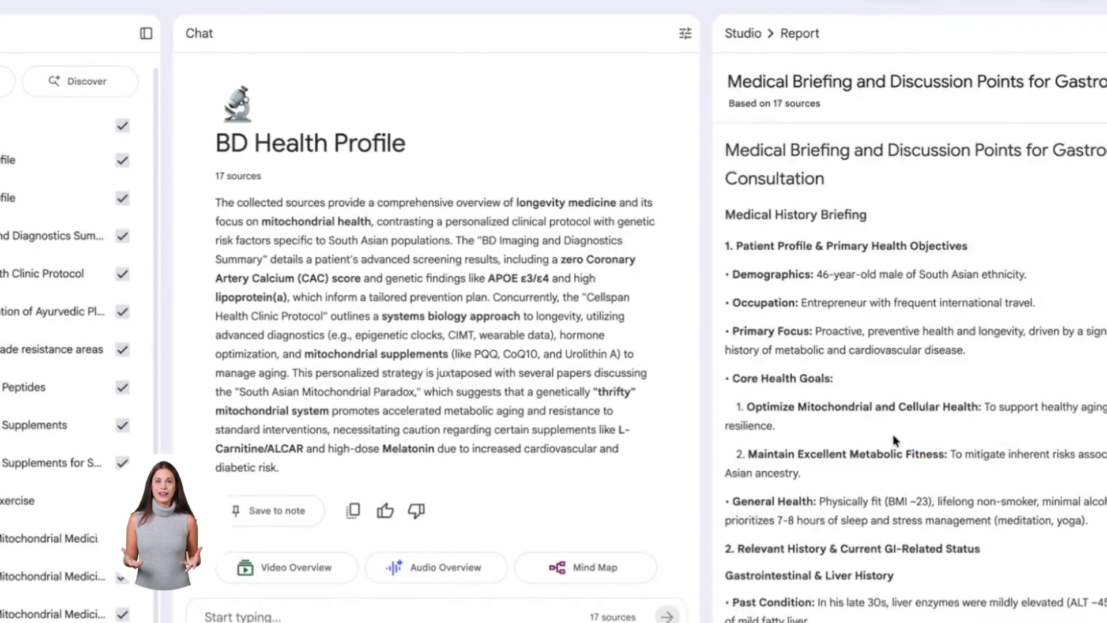
scroll(815, 343, down, 3)
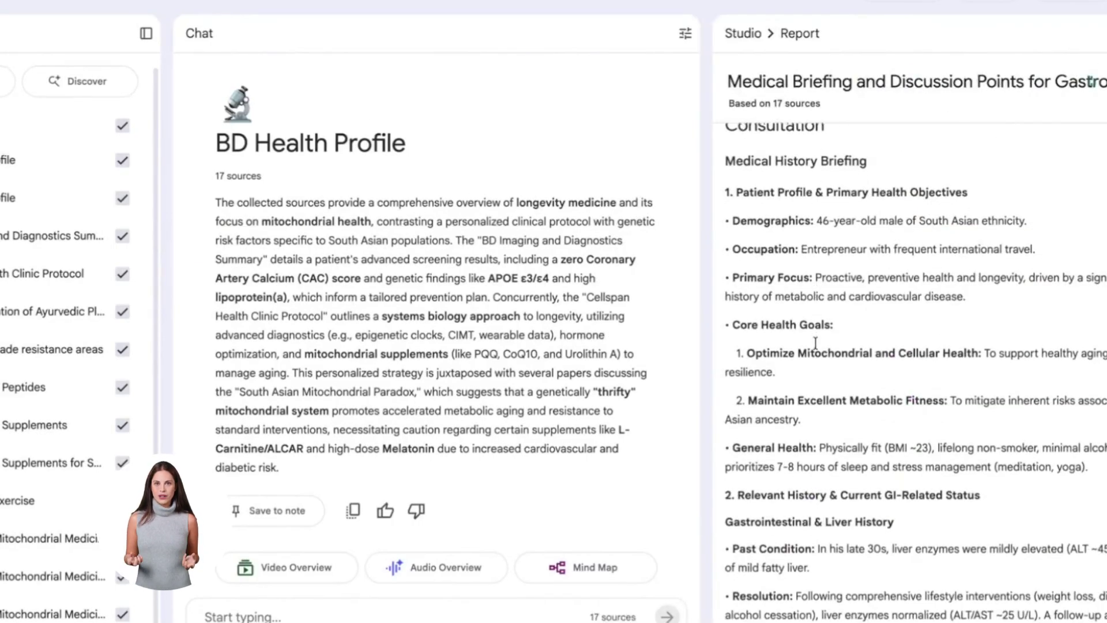
scroll(805, 281, down, 3)
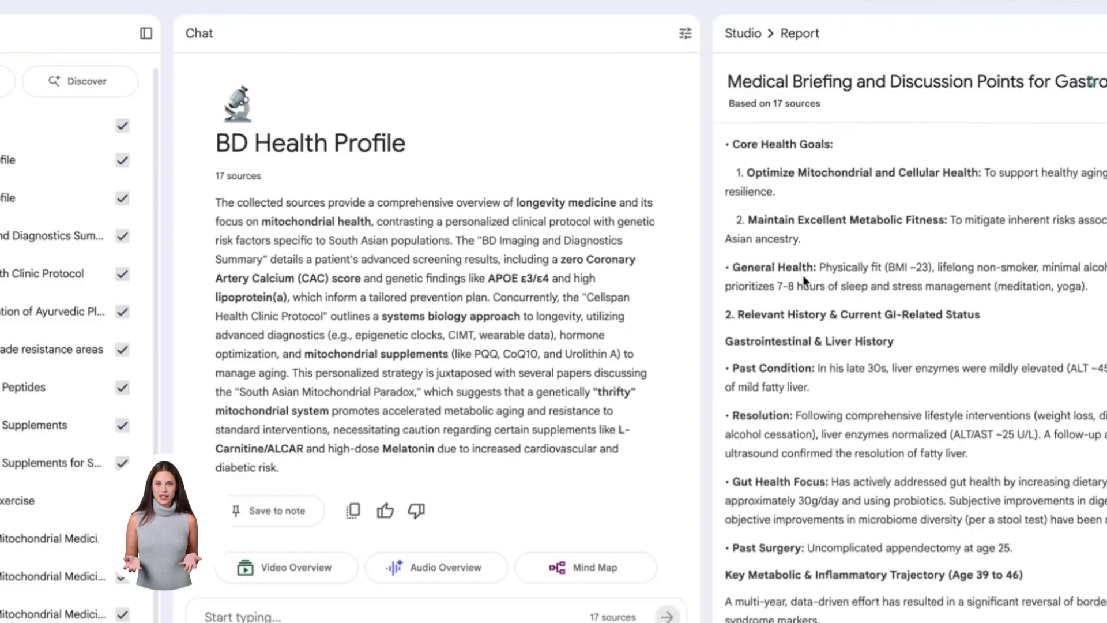
scroll(803, 277, down, 2)
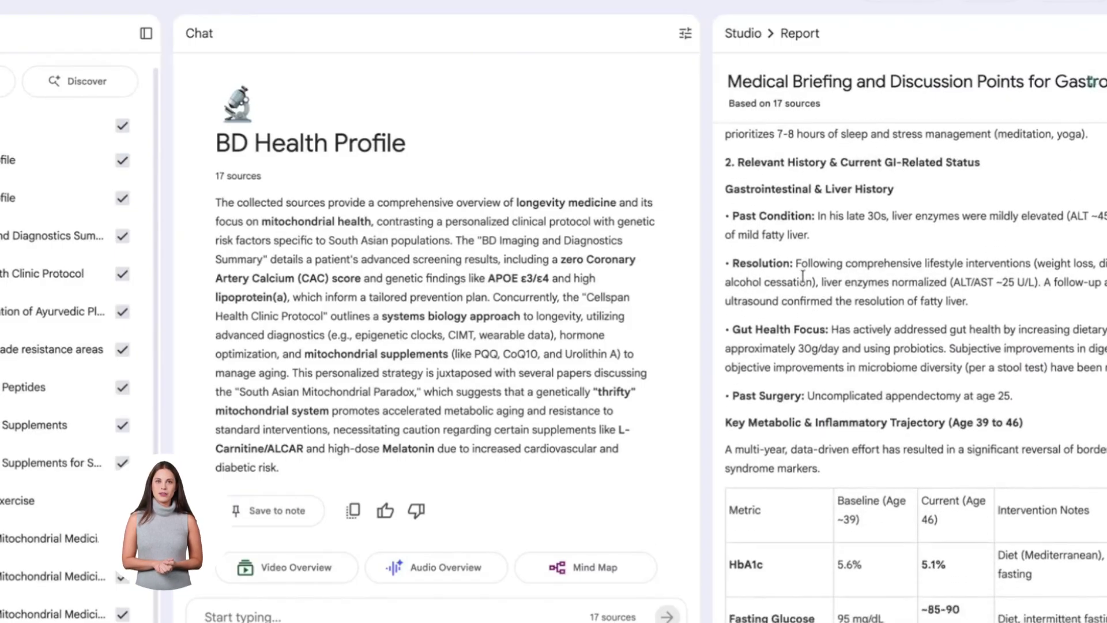
scroll(803, 275, down, 3)
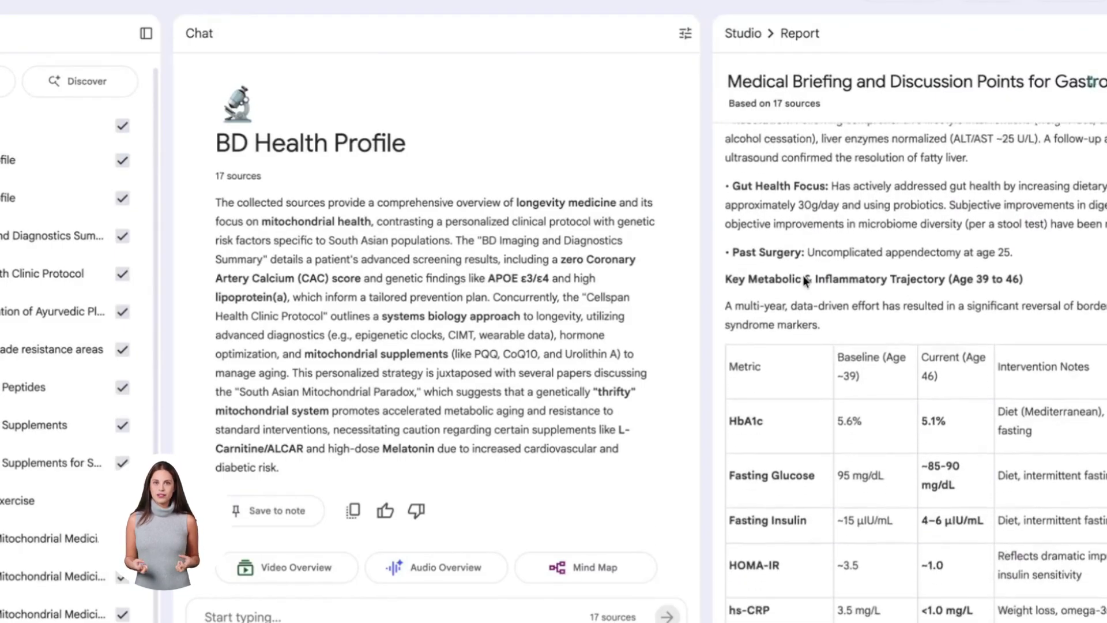
scroll(803, 275, up, 2)
scroll(803, 276, up, 1)
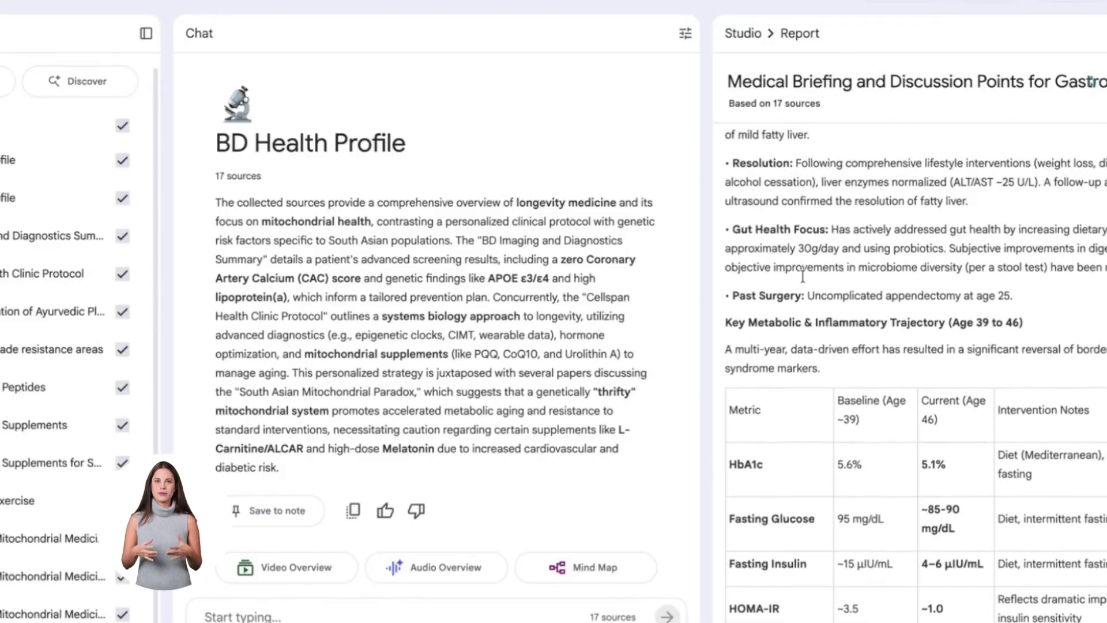
drag(969, 215, 828, 199)
click(829, 199)
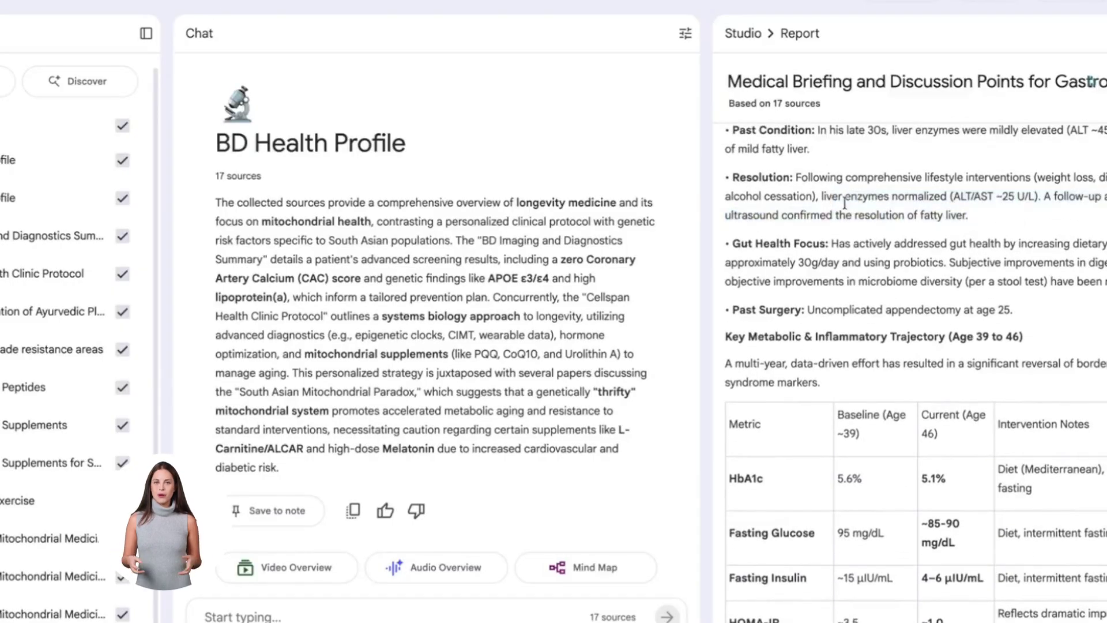
scroll(843, 202, down, 1)
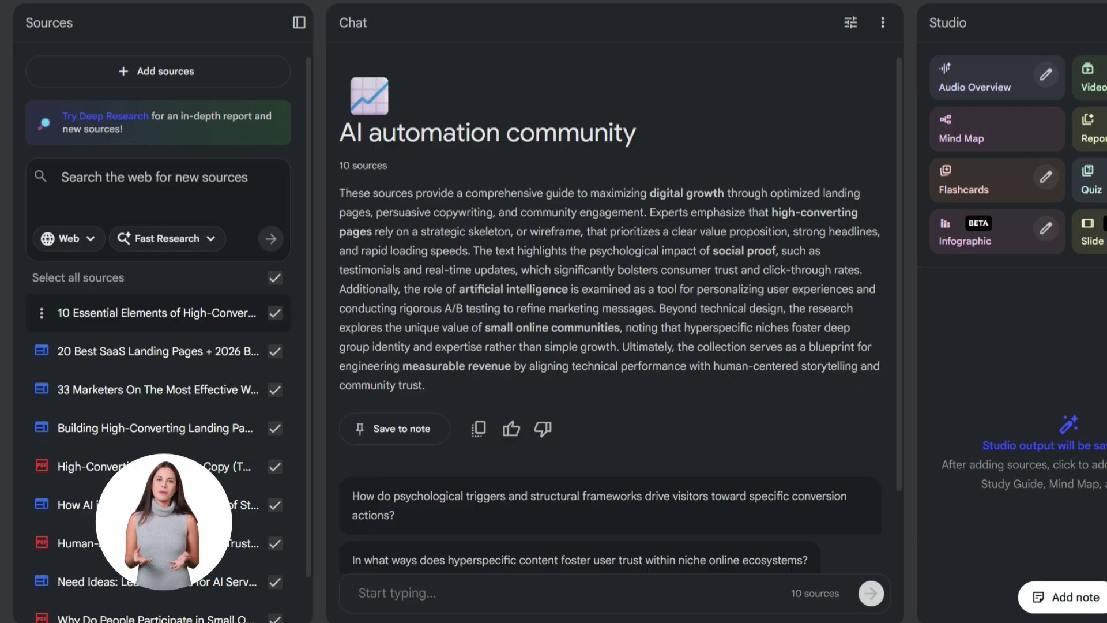
Open the High-Converting Sales Page Copy (TOC) source and scroll its guide and text.
click(156, 428)
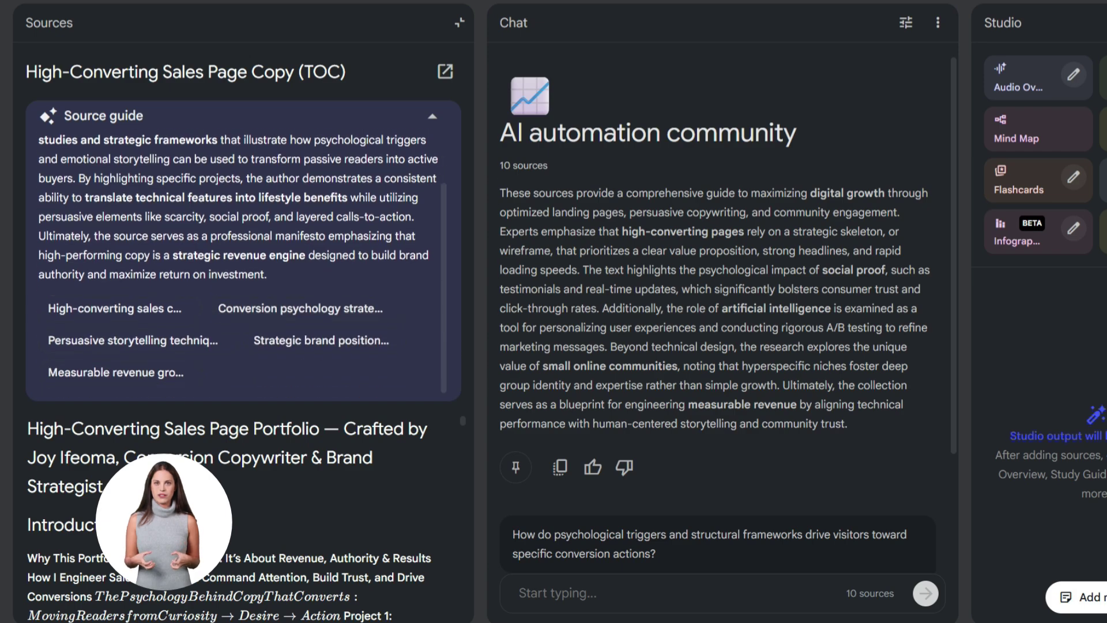
scroll(231, 520, down, 10)
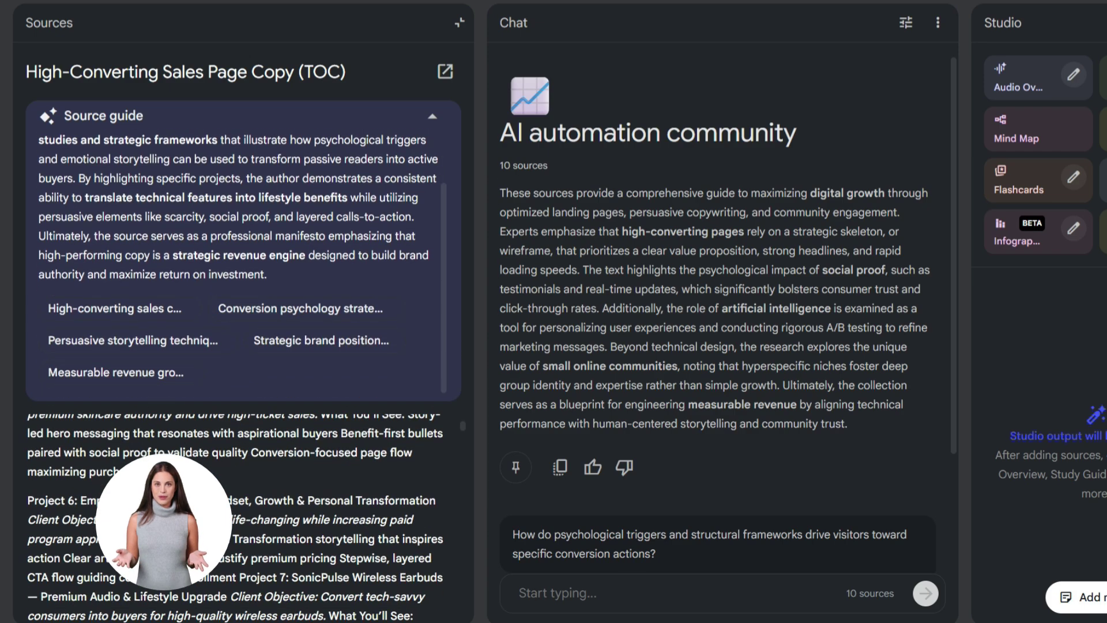
scroll(231, 519, down, 3)
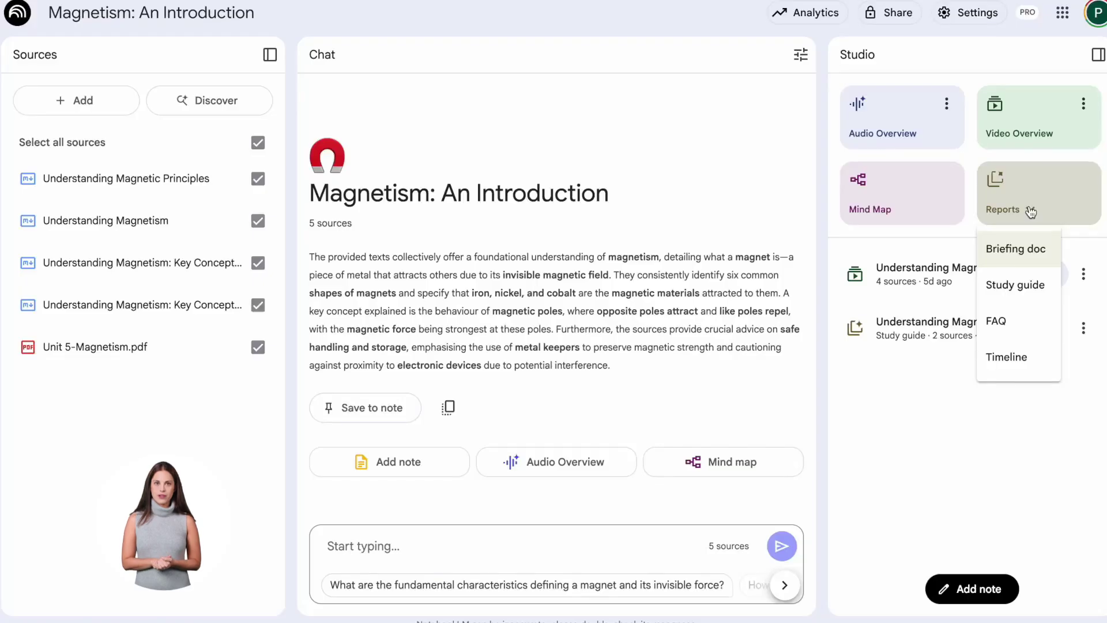
Generate the Magnetism study guide and quiz note and highlight its opening quiz questions.
click(1022, 286)
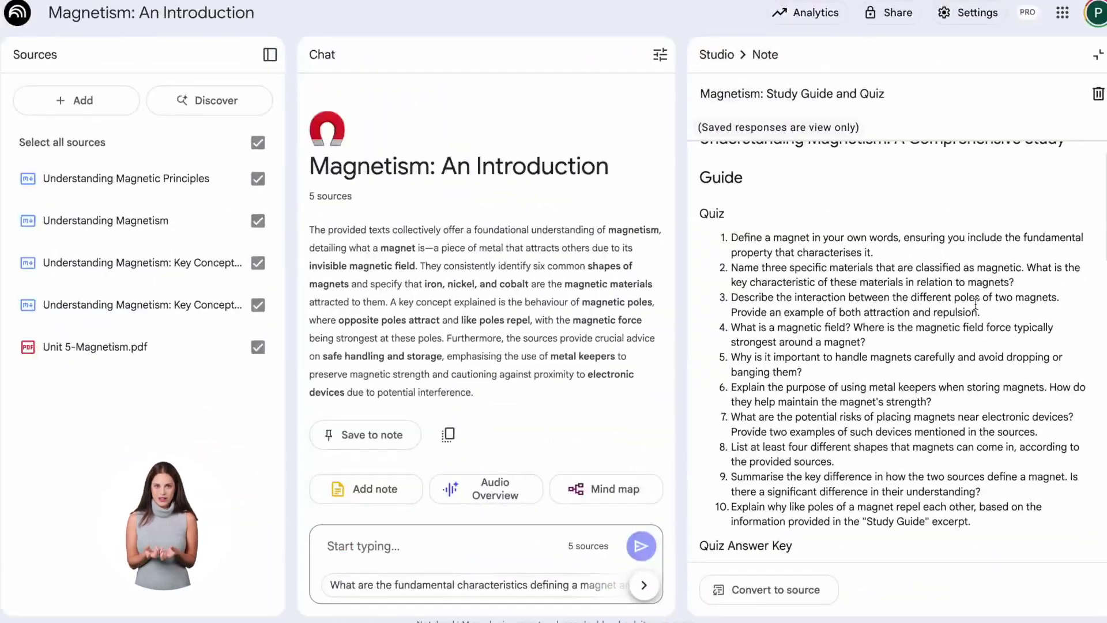
drag(700, 173, 825, 620)
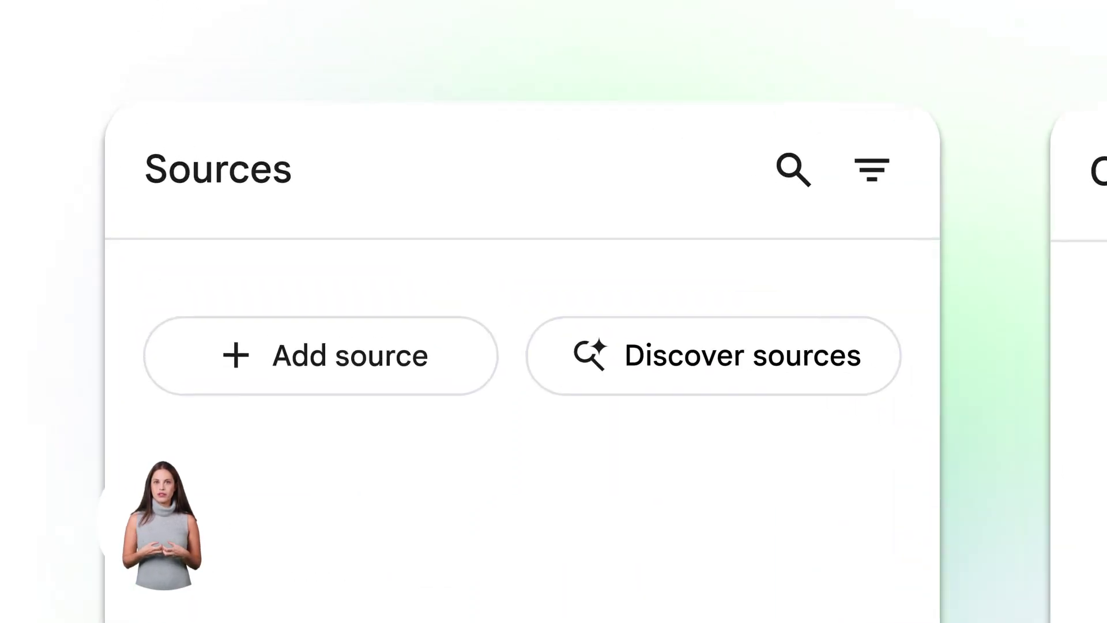
Import four discovered surrealist art movement sources, then ask the suggested Bewick's swans question.
click(732, 387)
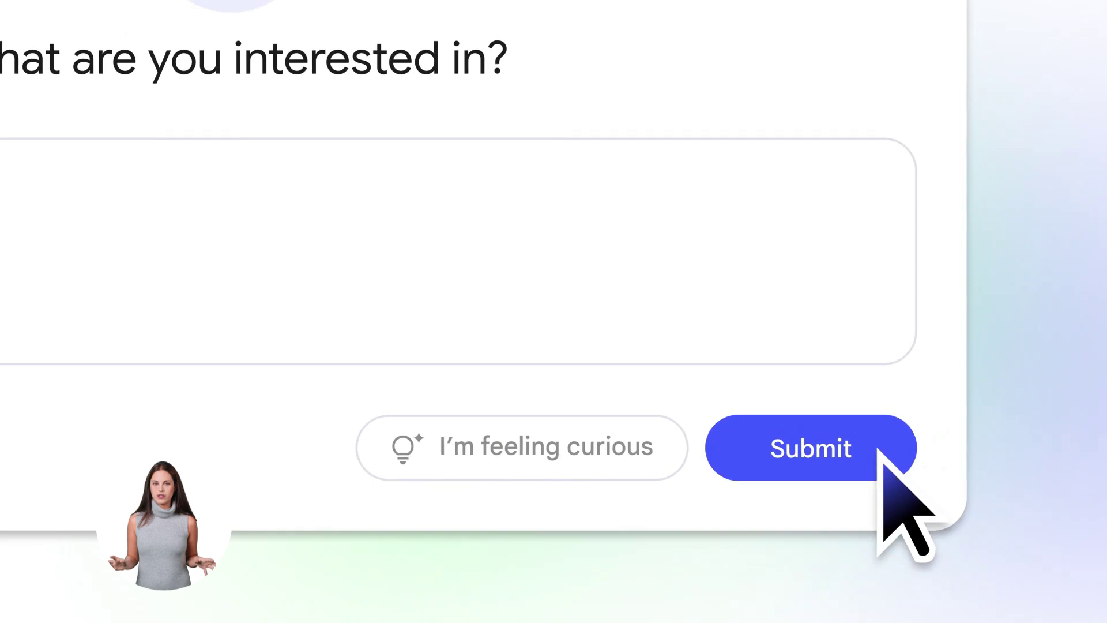
click(879, 452)
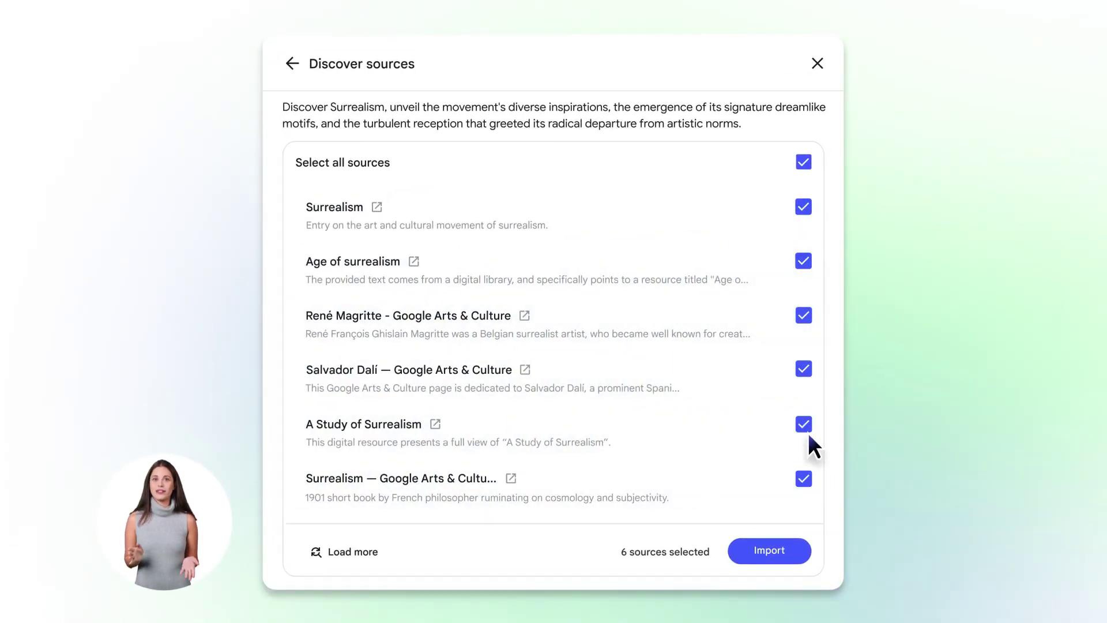
click(805, 424)
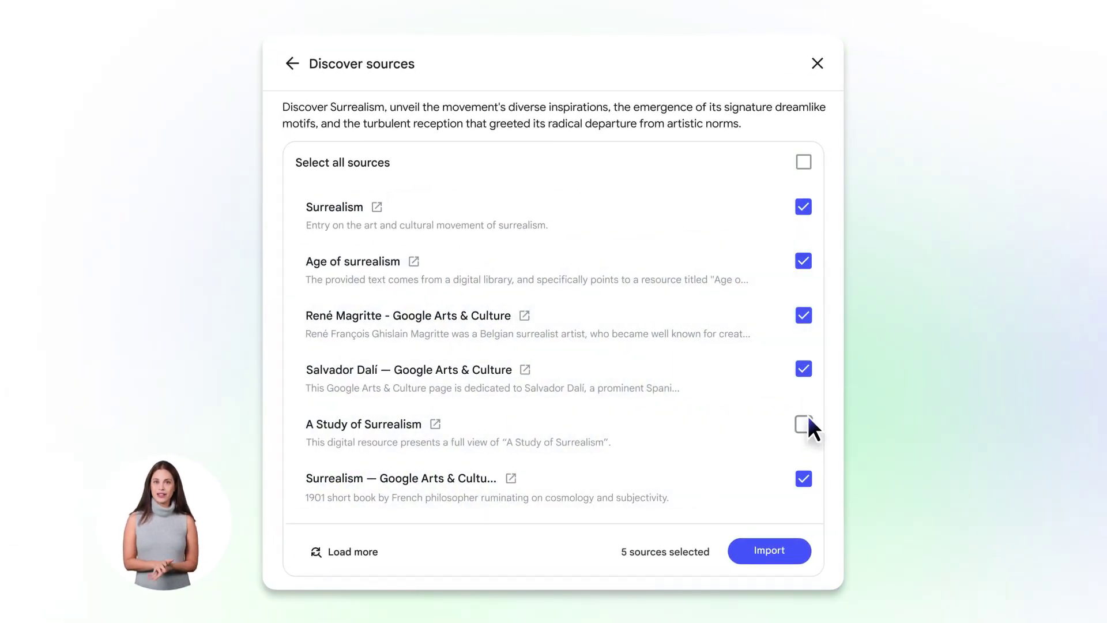
click(807, 209)
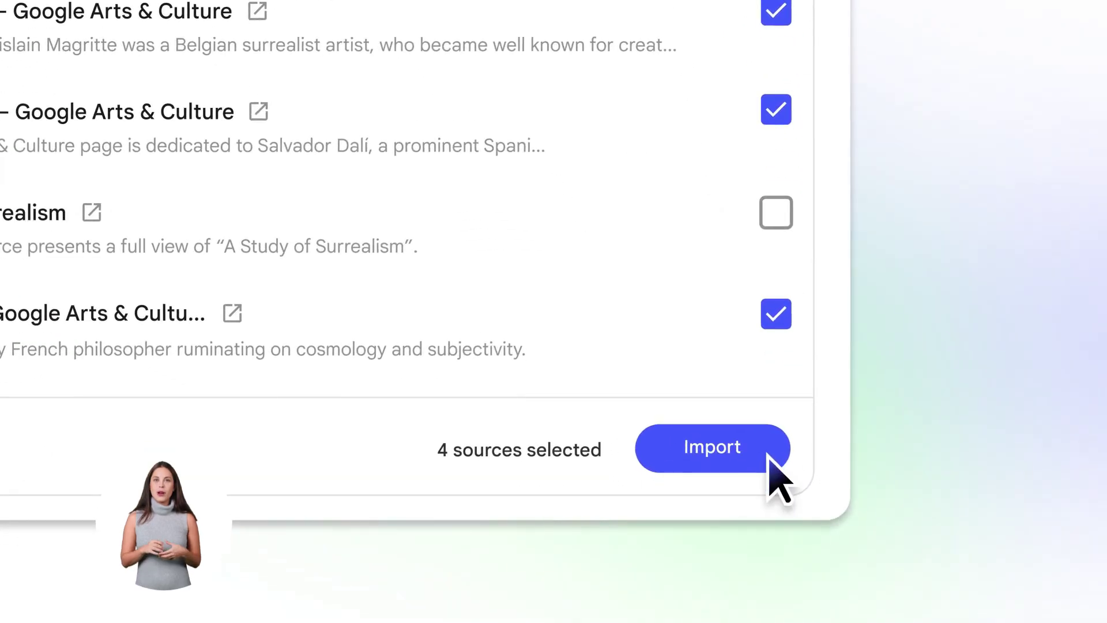
click(771, 457)
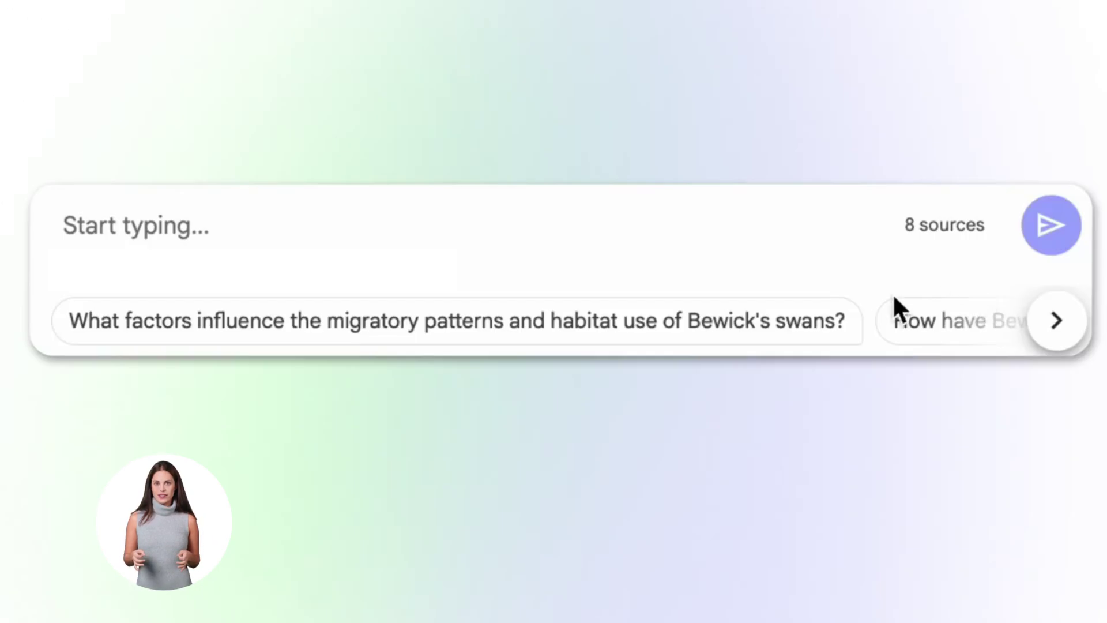
click(799, 326)
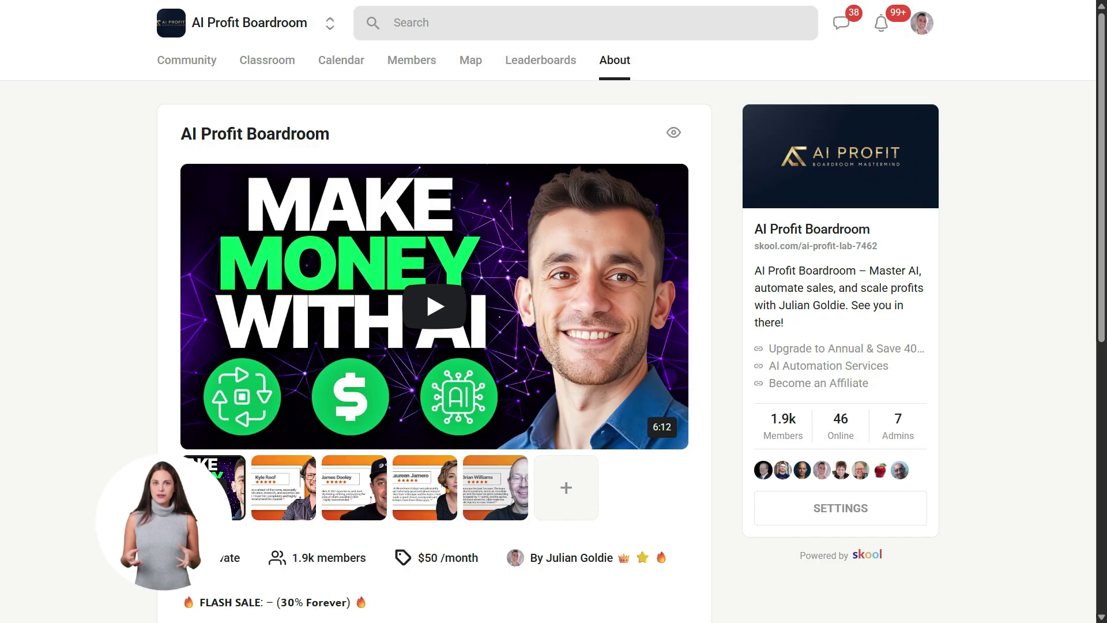
View the first and last customer testimonials on the AI Profit Boardroom About page.
scroll(435, 271, down, 1)
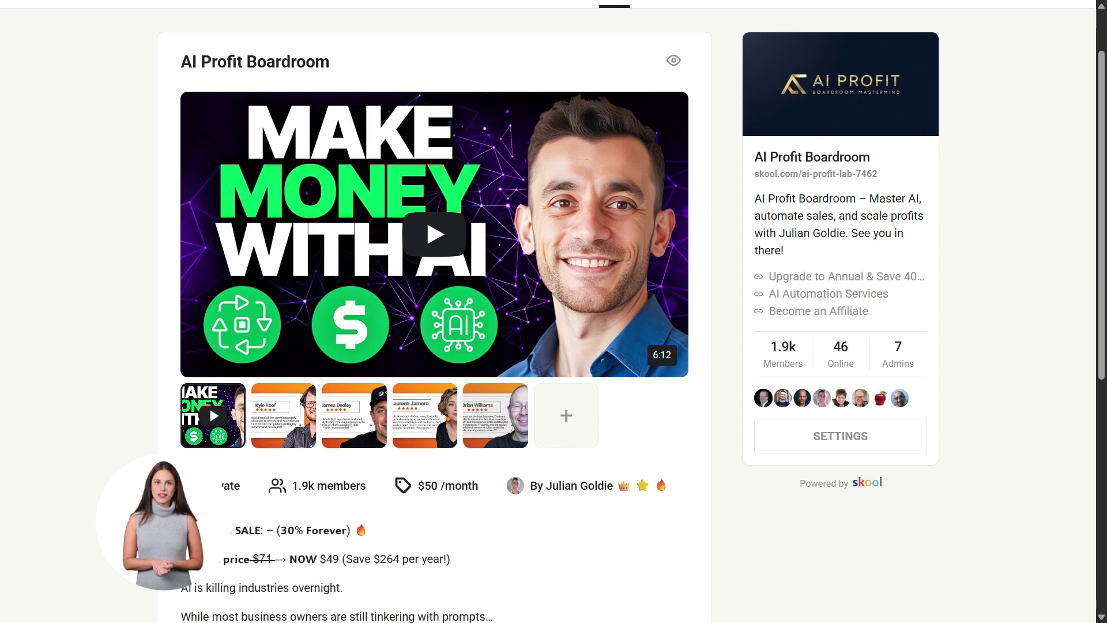
click(283, 424)
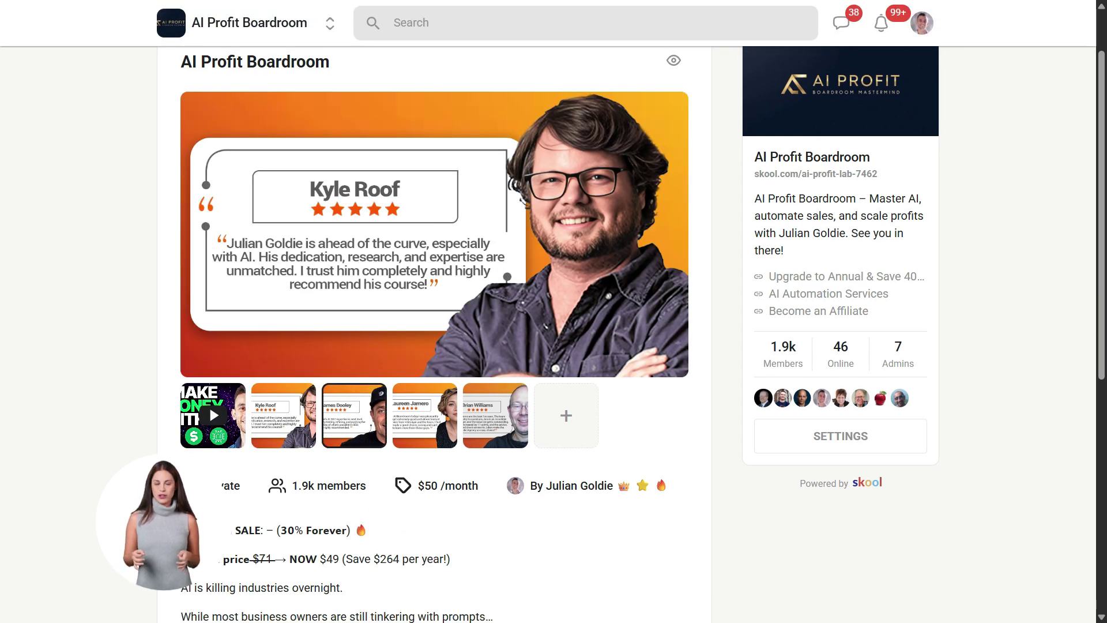
click(496, 424)
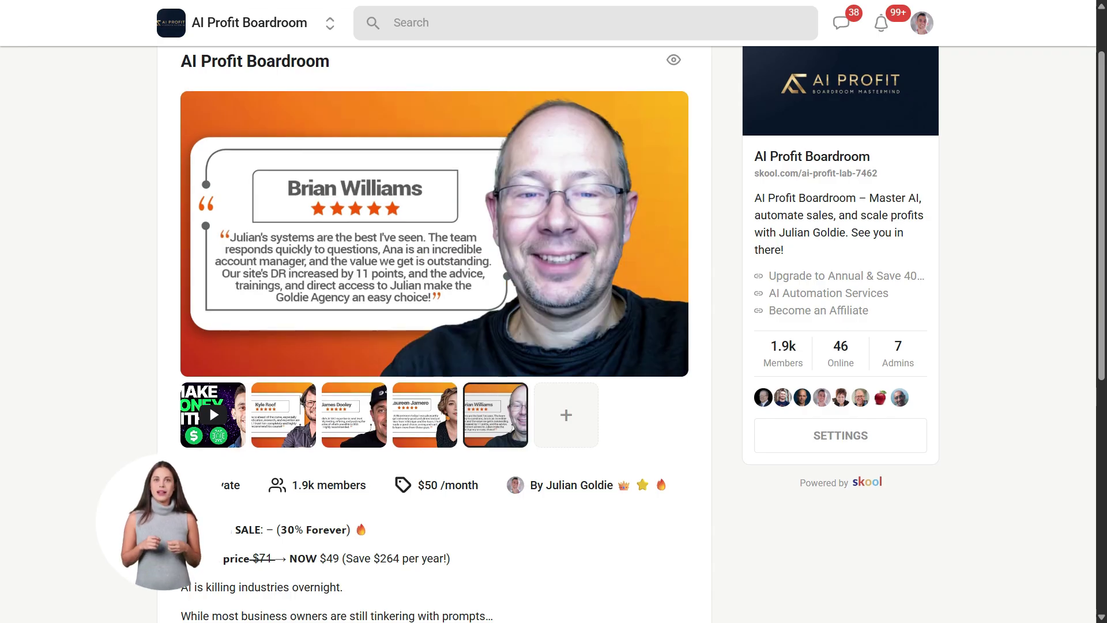
Scroll through the rest of the About page, open the Classroom tab, then navigate back.
scroll(438, 334, down, 5)
scroll(438, 334, down, 3)
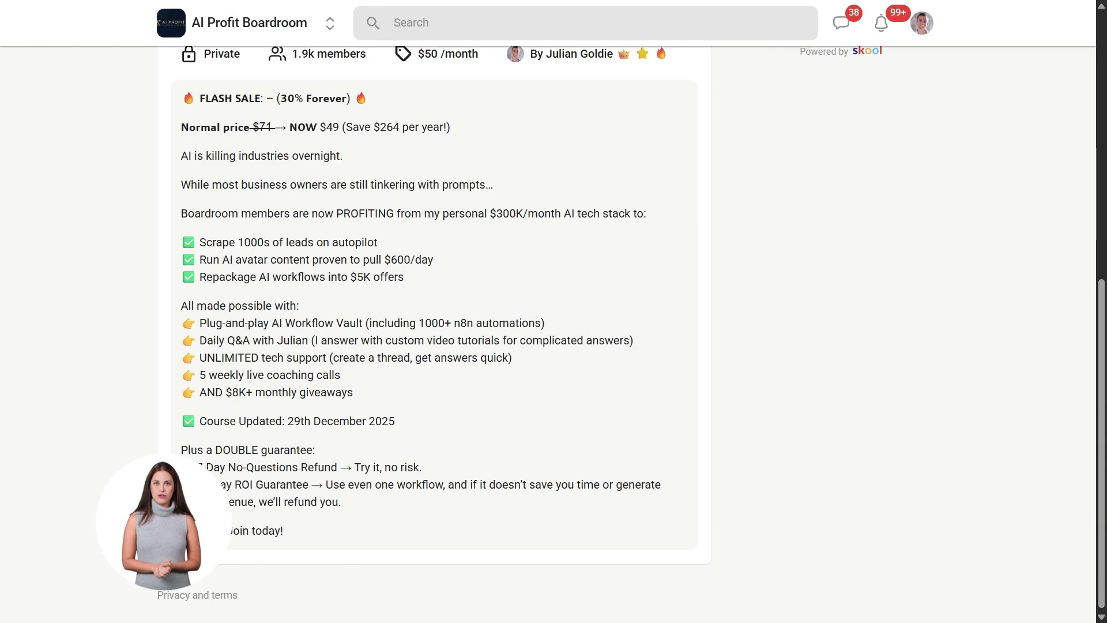
scroll(439, 335, up, 9)
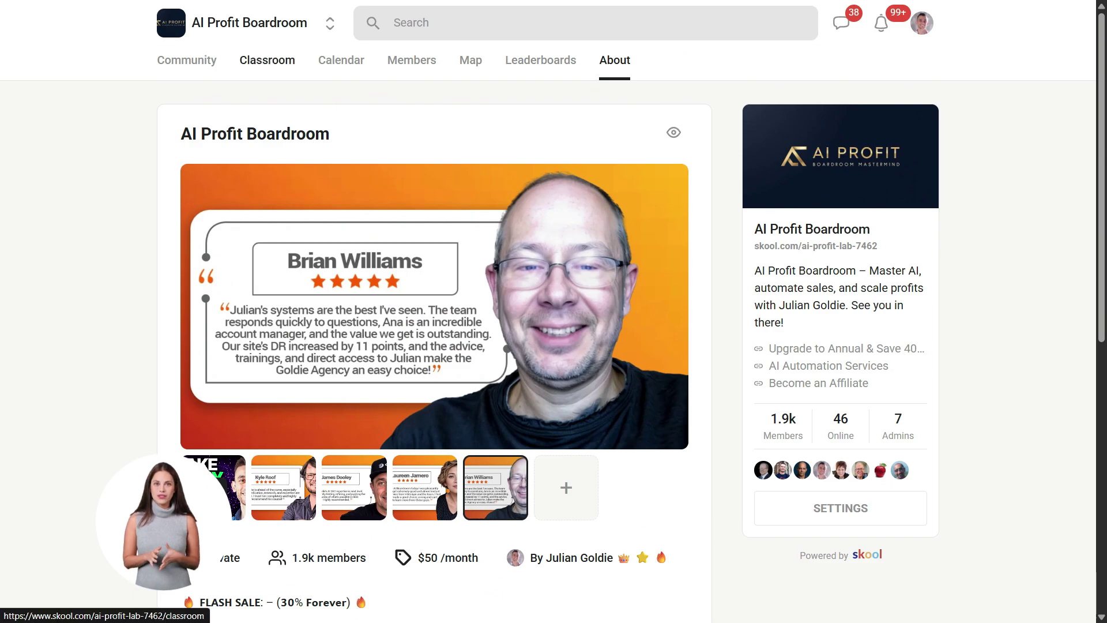
click(267, 60)
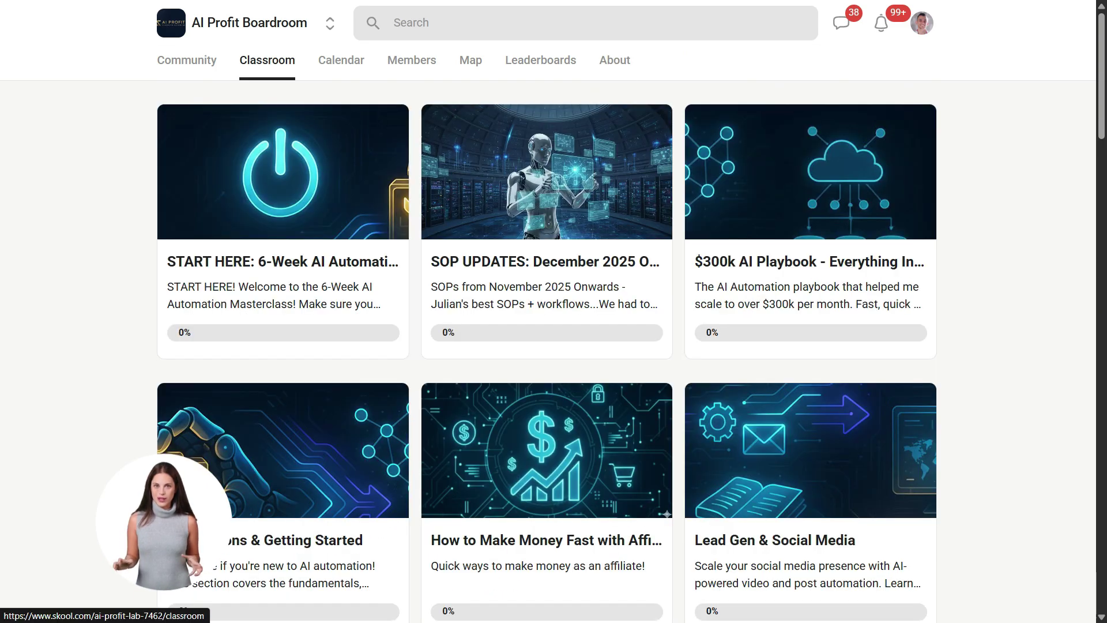
key(alt+Left)
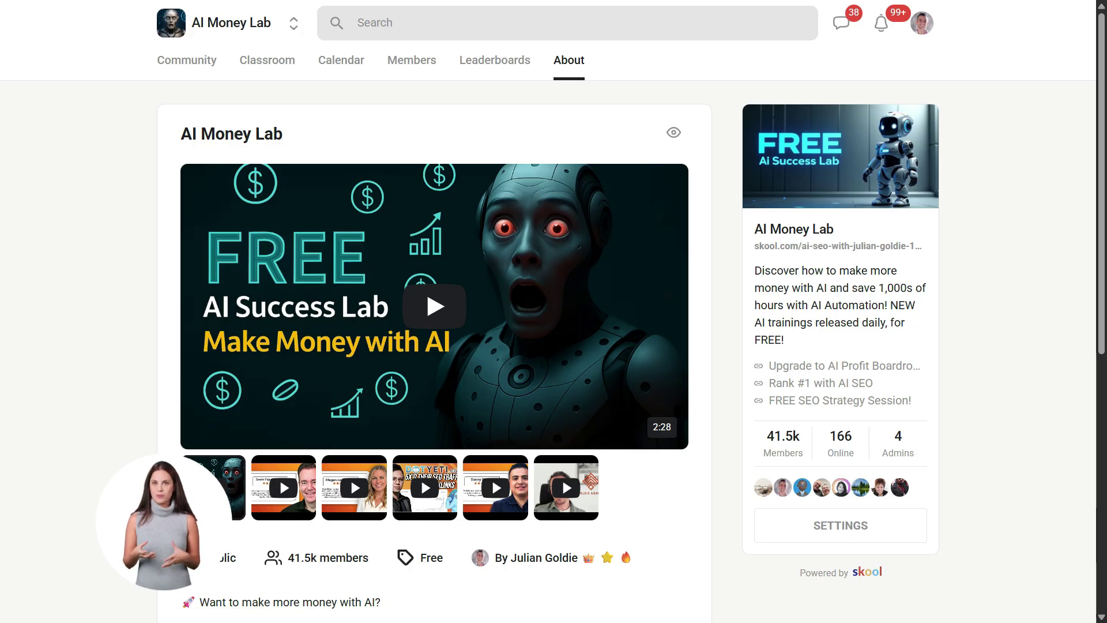
Open the AI Money Lab Classroom and browse its free courses, like Learn AI Automation Course!
scroll(209, 406, down, 1)
scroll(435, 311, down, 6)
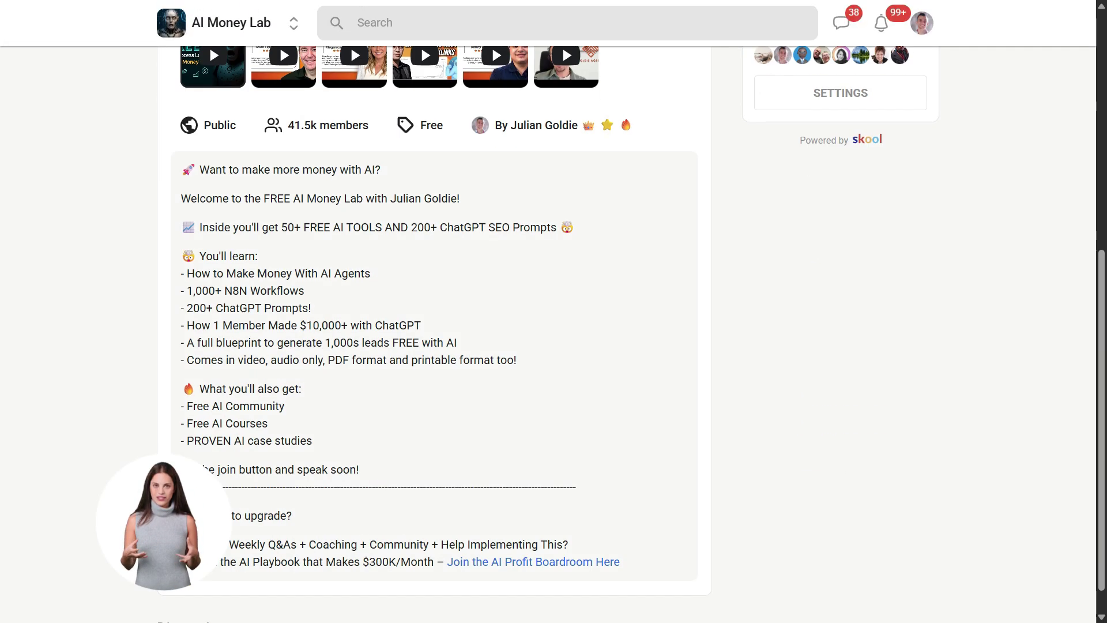
scroll(210, 254, up, 8)
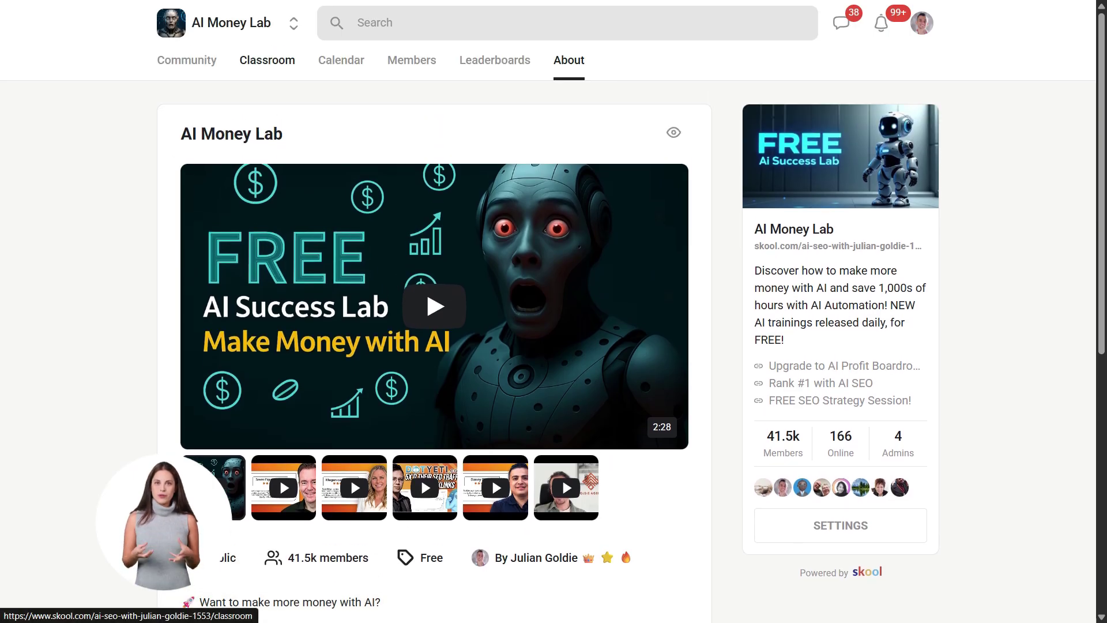
click(267, 60)
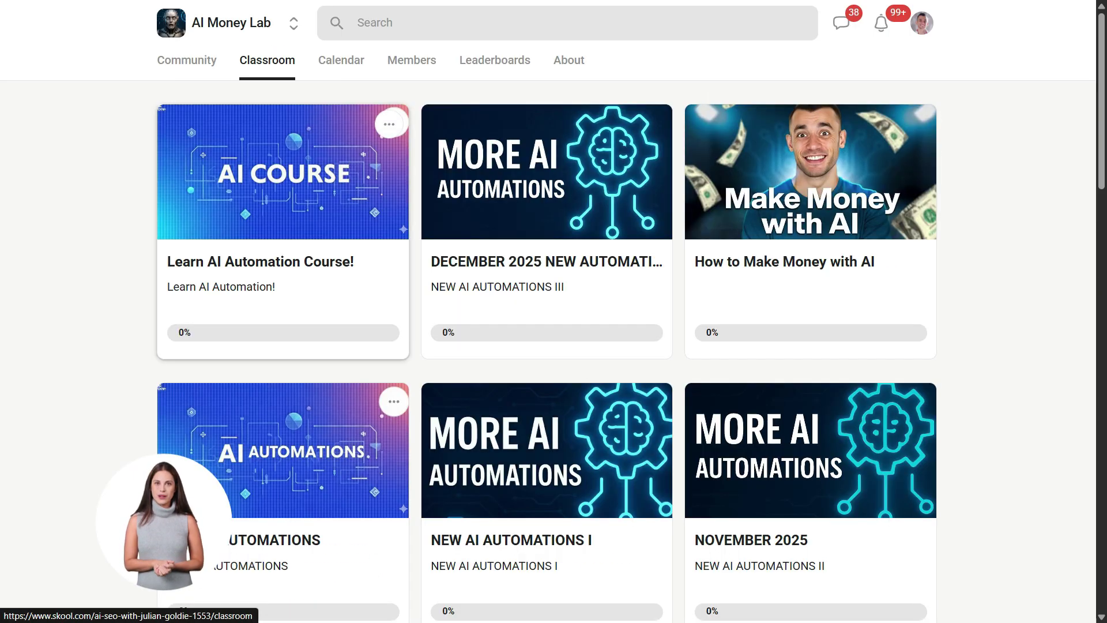
scroll(554, 311, down, 5)
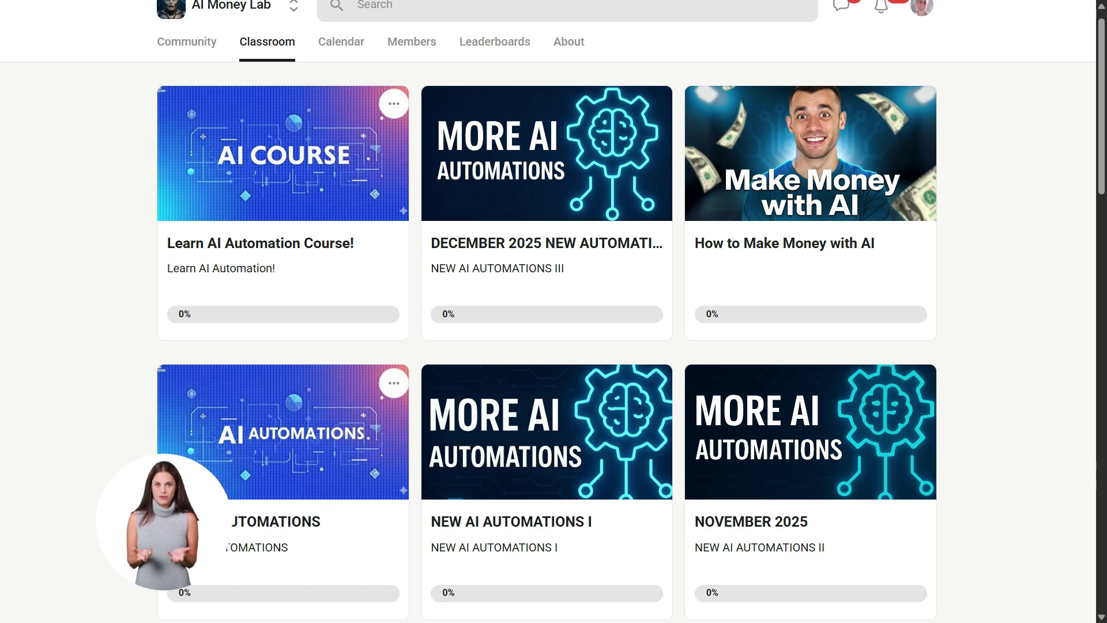
scroll(553, 312, down, 8)
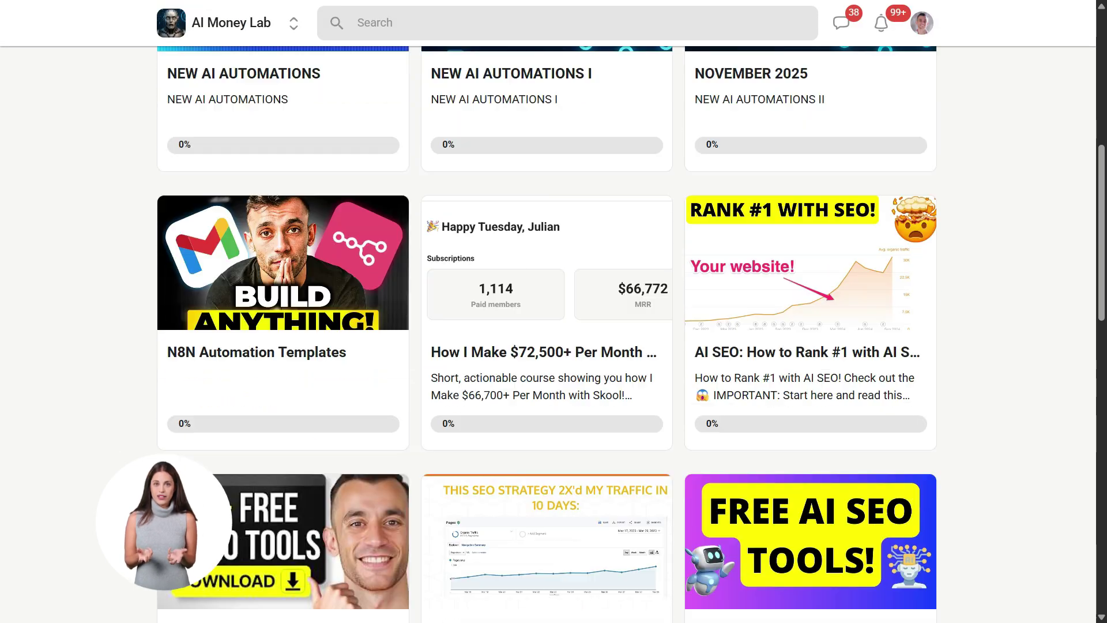
scroll(554, 312, down, 6)
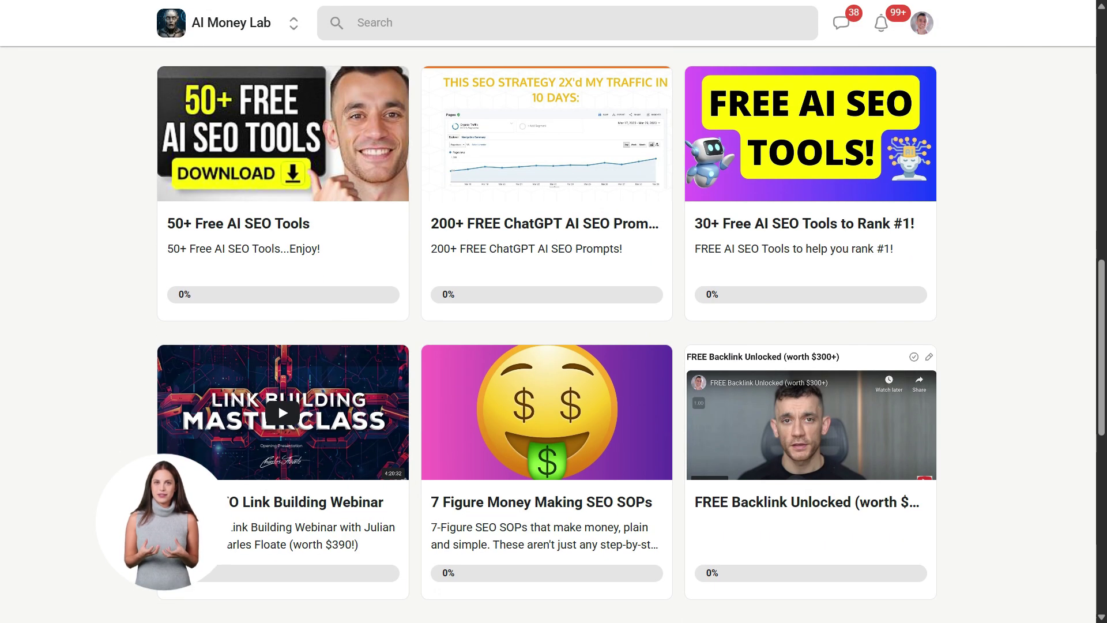
scroll(554, 311, down, 2)
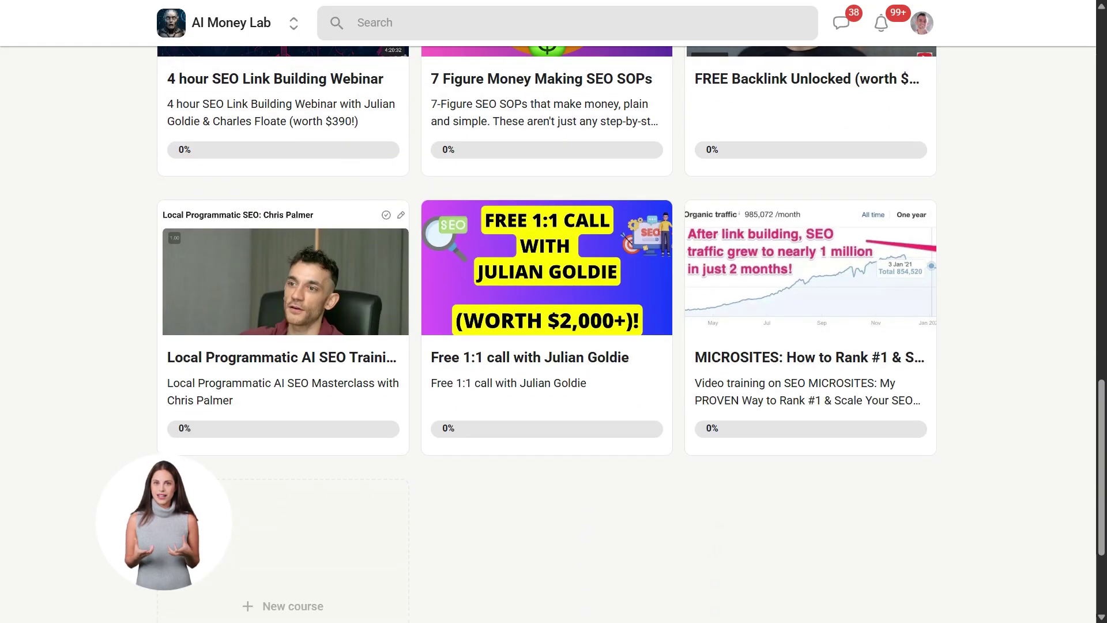